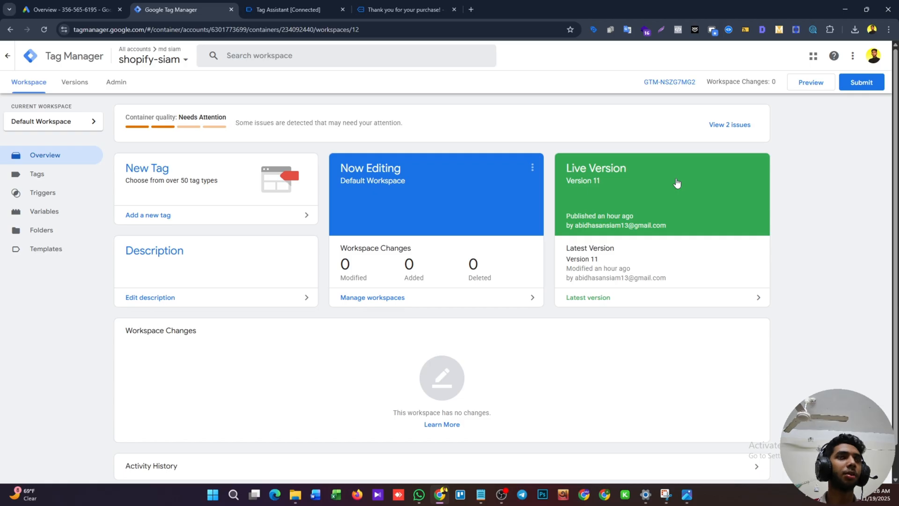
left_click(69, 177)
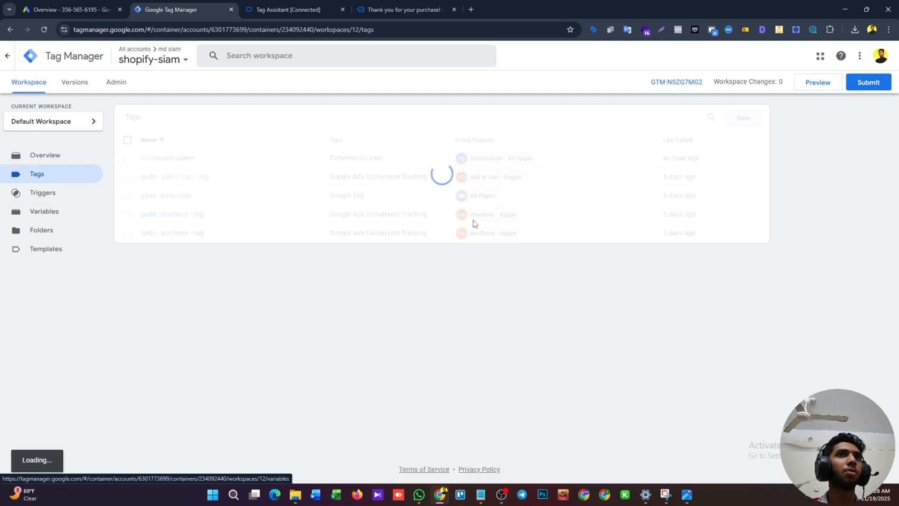
left_click(749, 125)
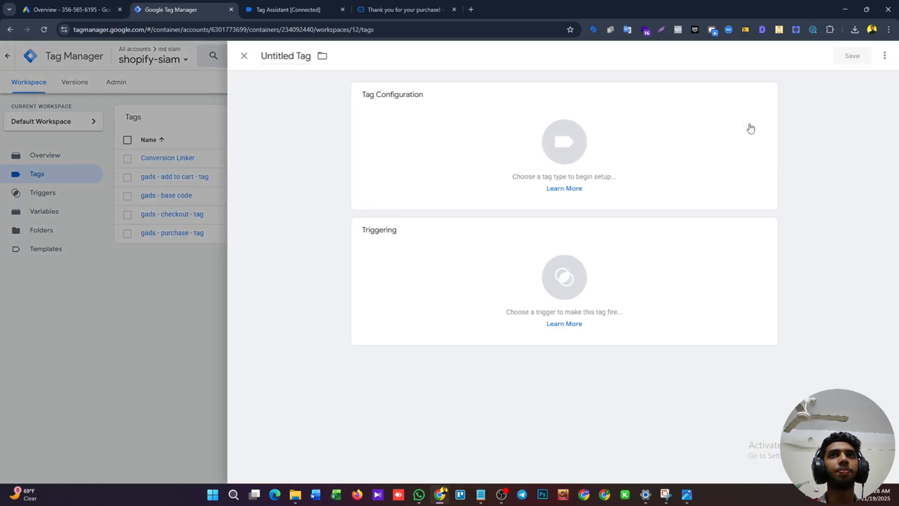
left_click(681, 156)
left_click(640, 169)
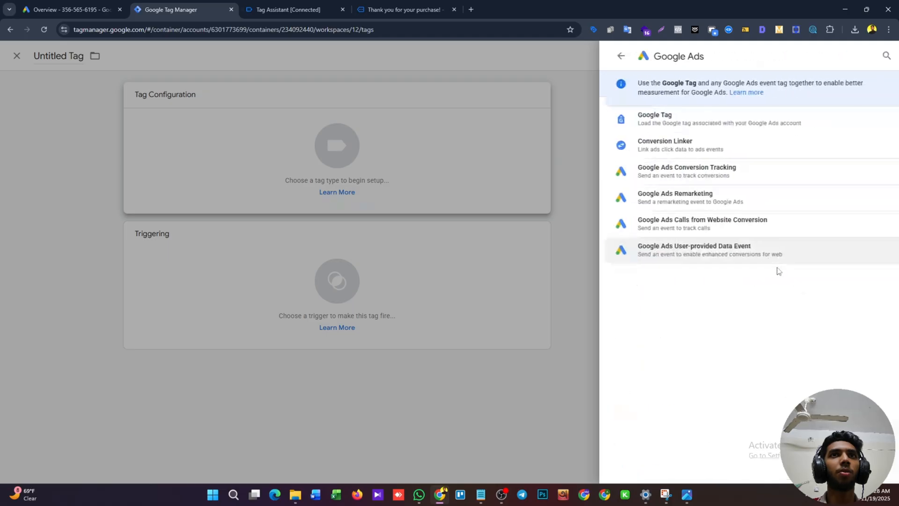
left_click(668, 254)
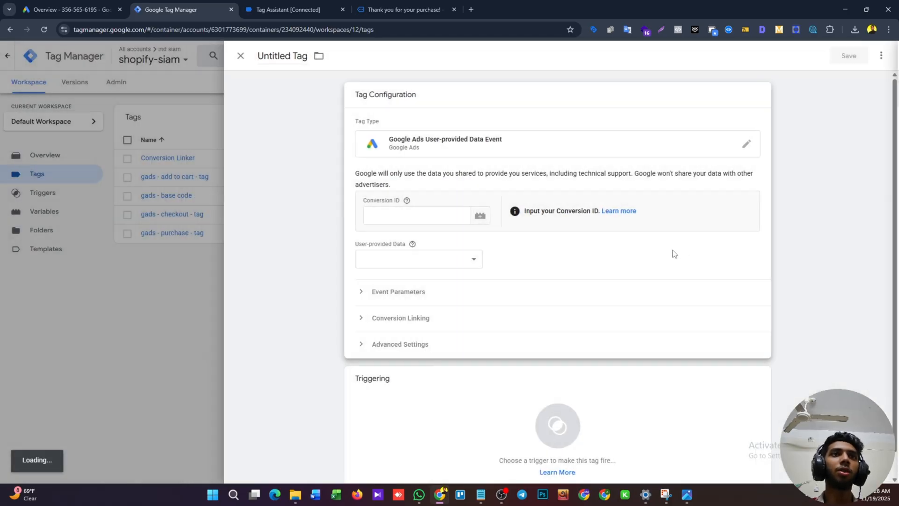
left_click(426, 258)
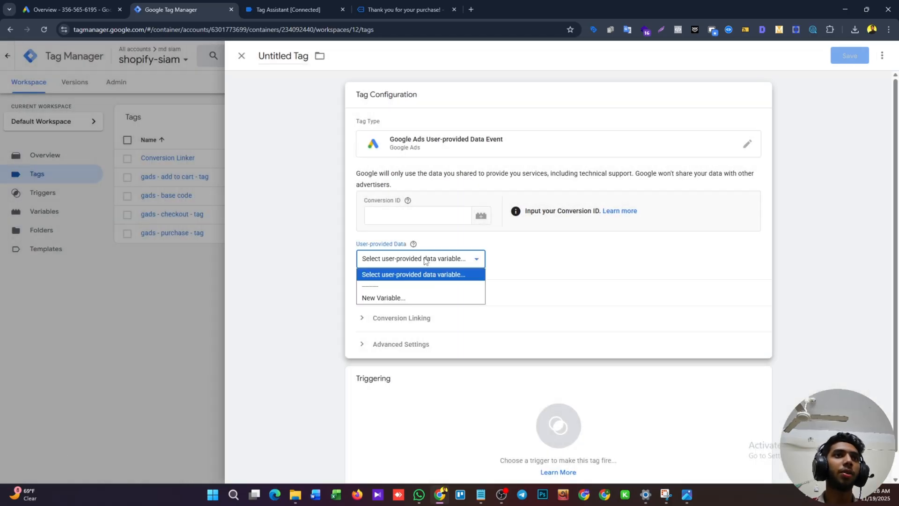
left_click(411, 299)
scroll(422, 262, "down", 2)
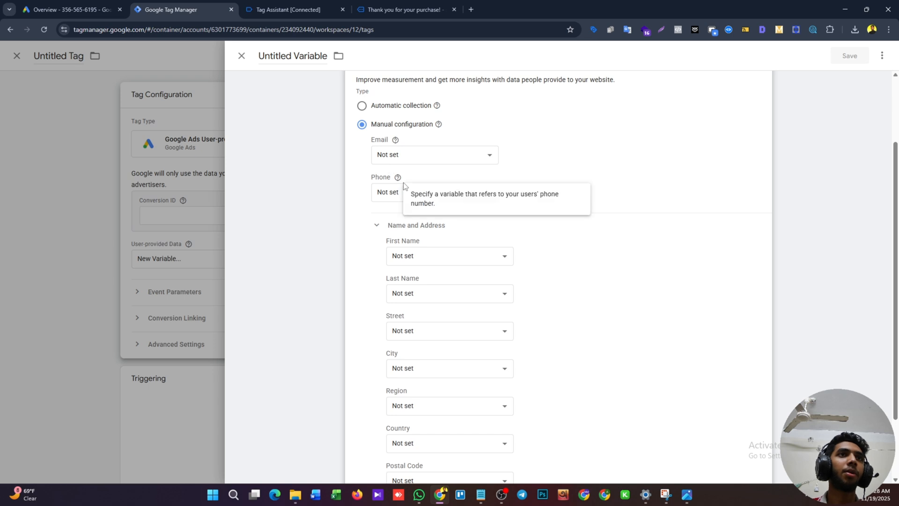
scroll(407, 220, "down", 1)
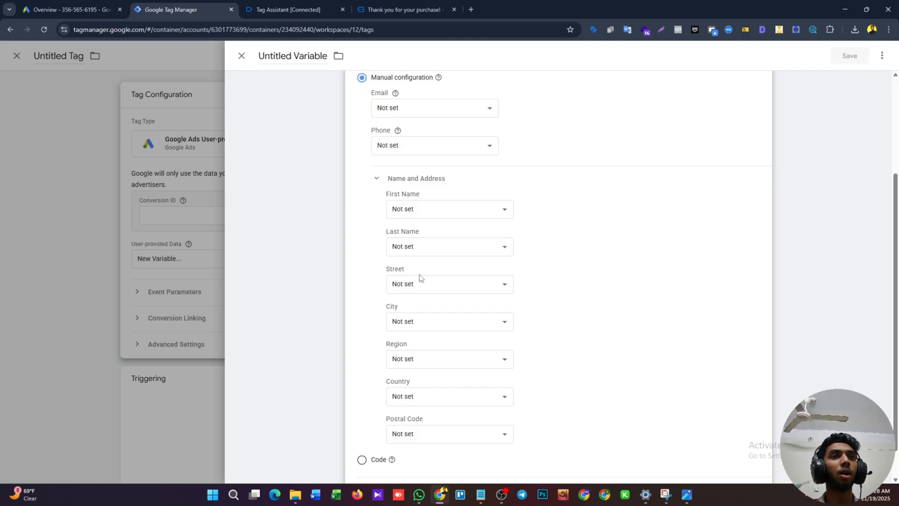
scroll(485, 241, "down", 1)
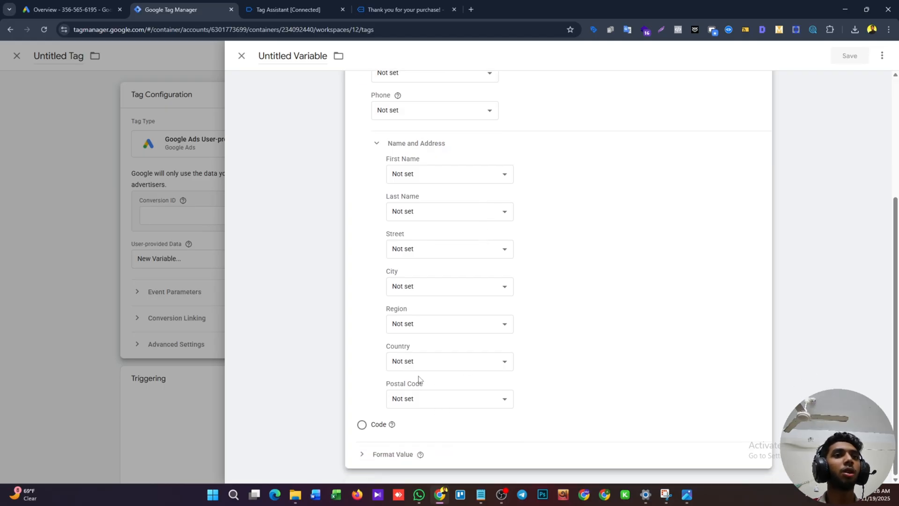
scroll(419, 380, "up", 2)
scroll(419, 379, "up", 2)
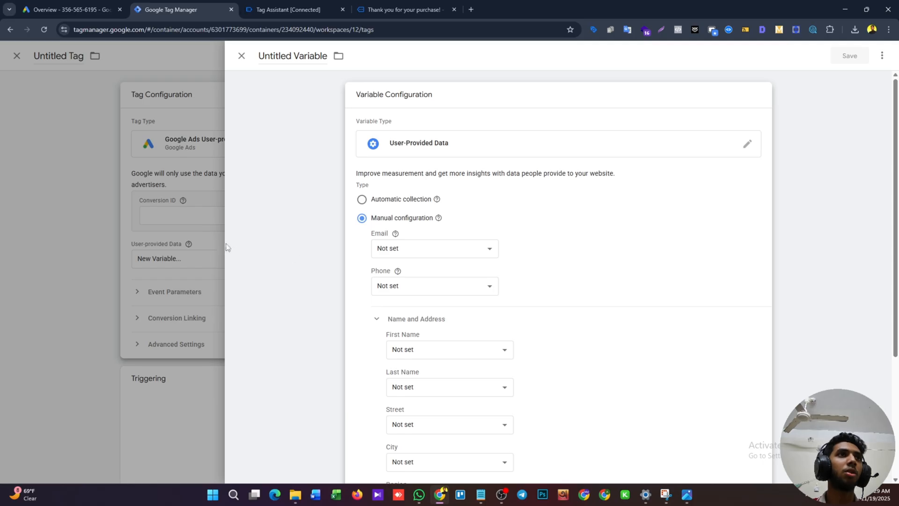
left_click(183, 246)
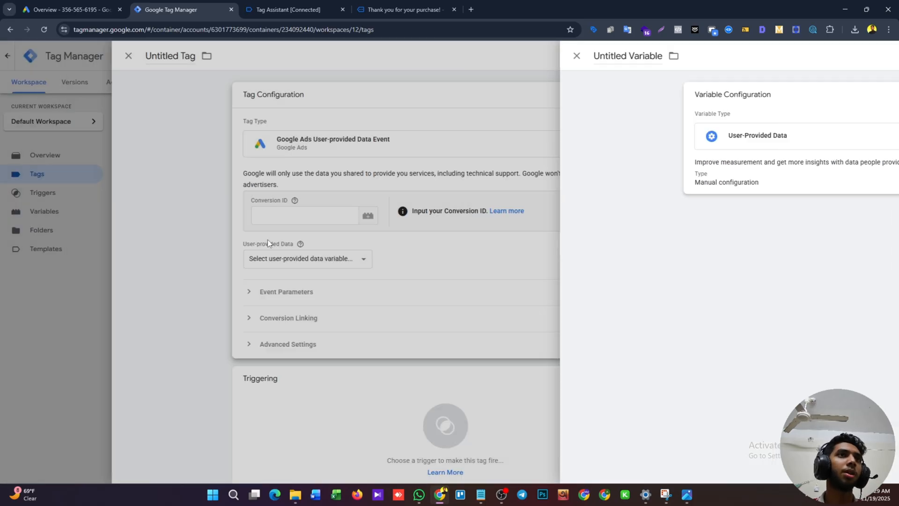
left_click(132, 189)
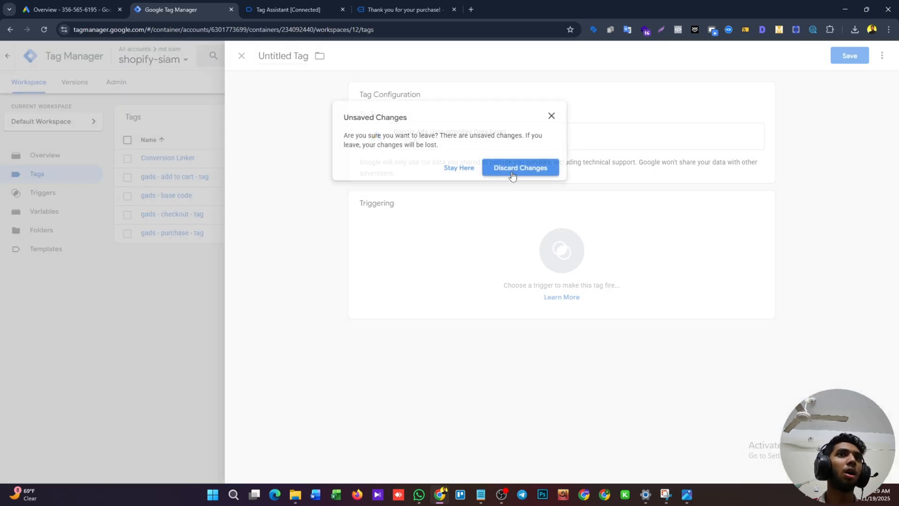
left_click(512, 168)
Open the container's variables list and check the customer fields in the purchase event data in Tag Assistant.
left_click(52, 211)
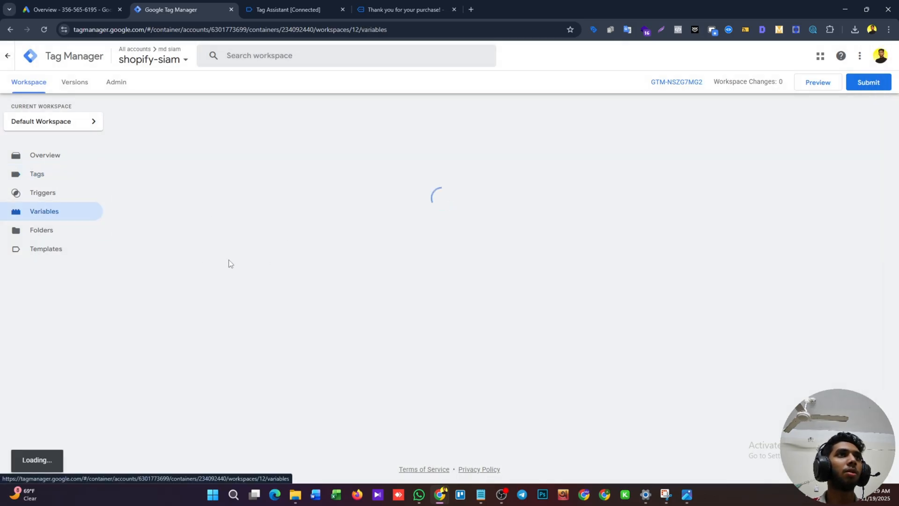
left_click(403, 9)
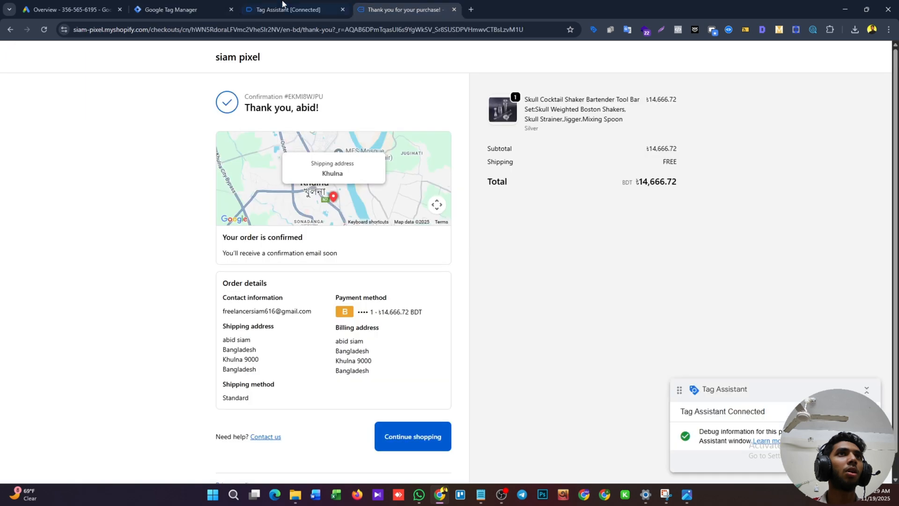
left_click(275, 5)
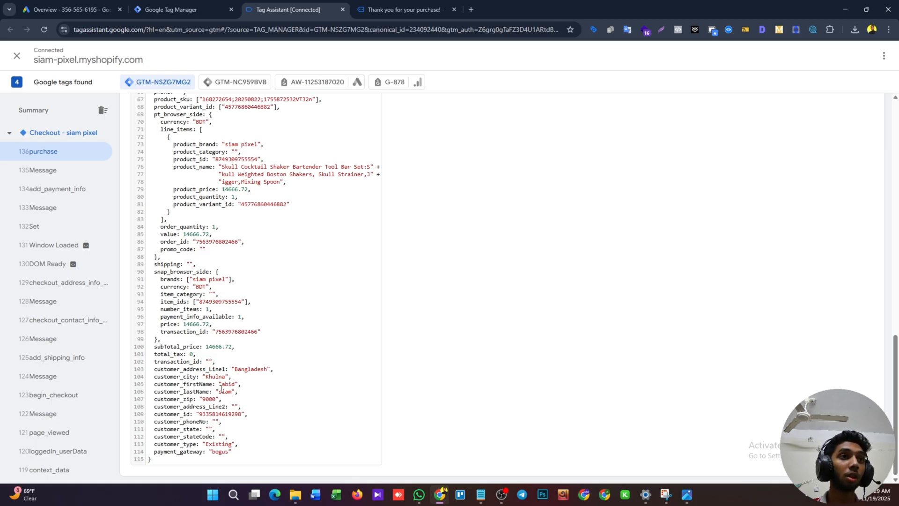
left_click(200, 4)
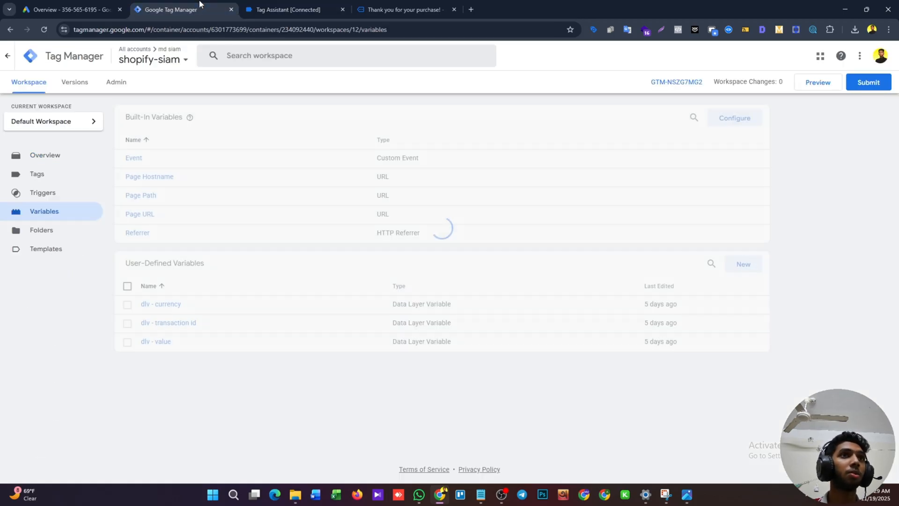
Start a new Data Layer Variable and set its data layer name to email, copied from the purchase event in Tag Assistant.
left_click(738, 273)
left_click(614, 133)
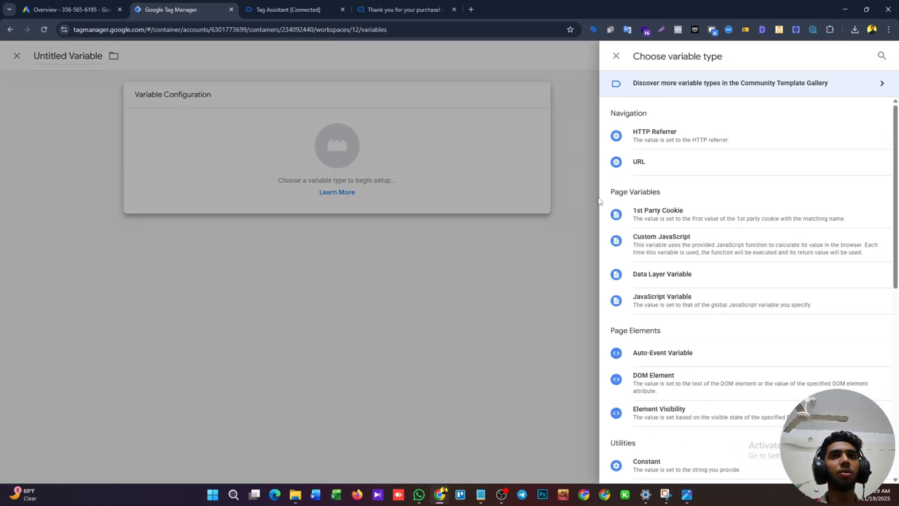
left_click(668, 284)
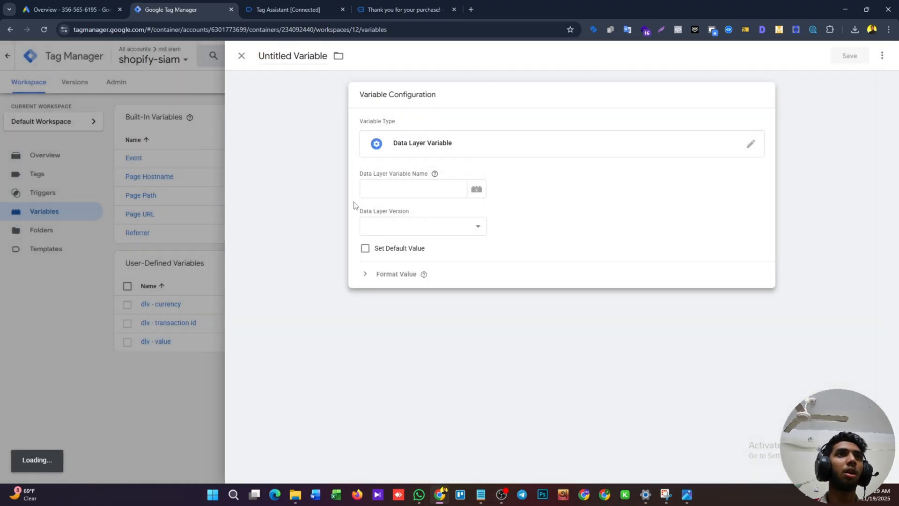
left_click(252, 10)
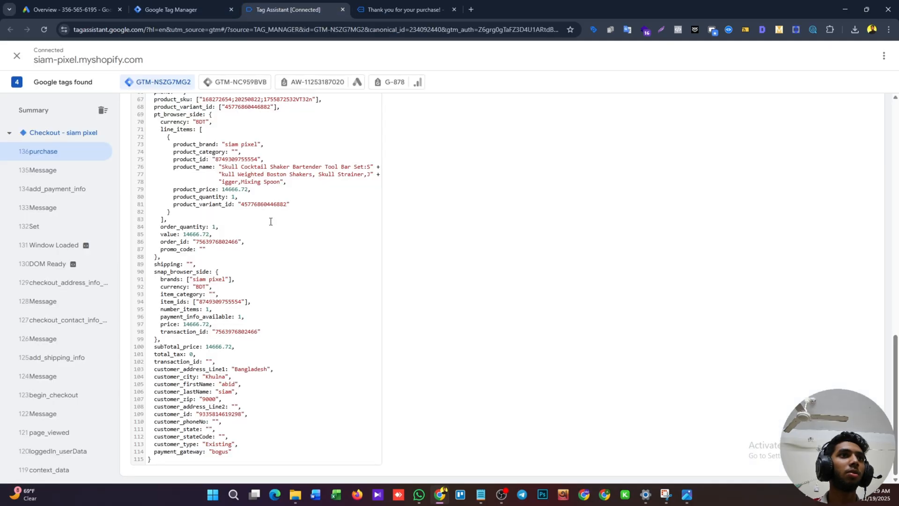
scroll(191, 370, "up", 5)
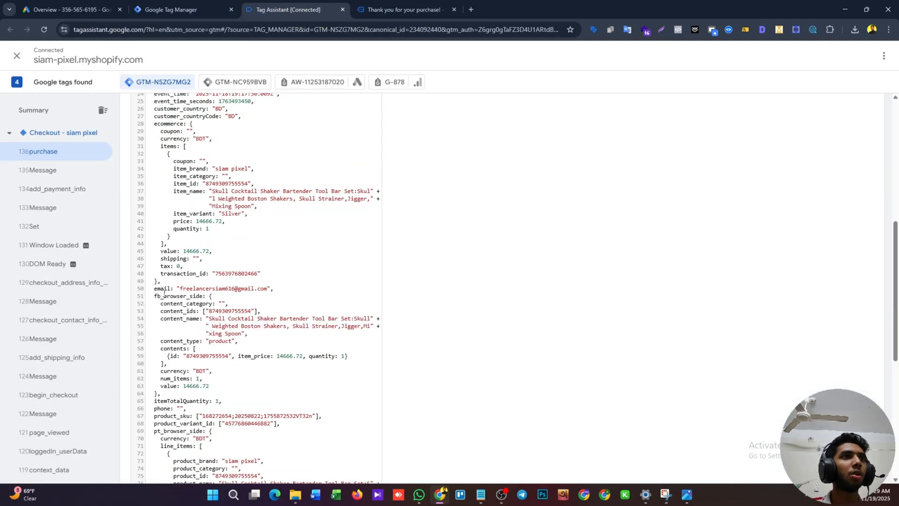
double_click(163, 289)
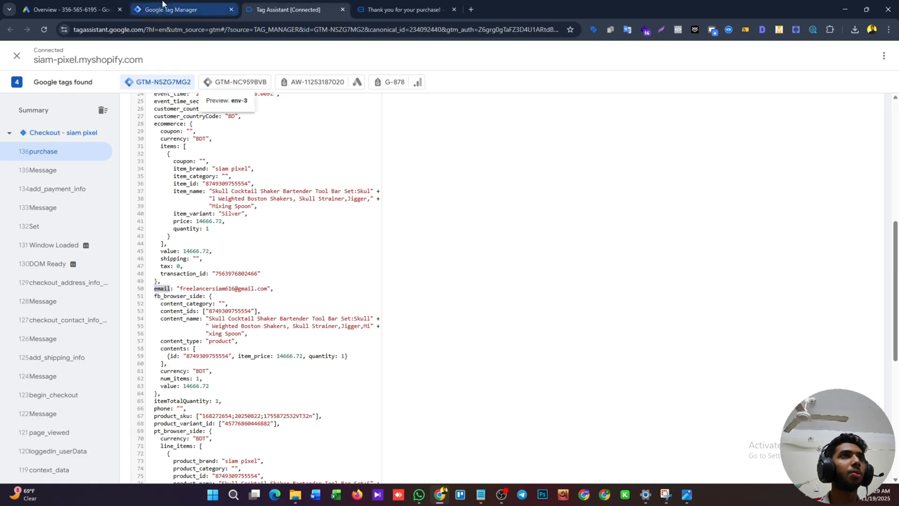
left_click(183, 9)
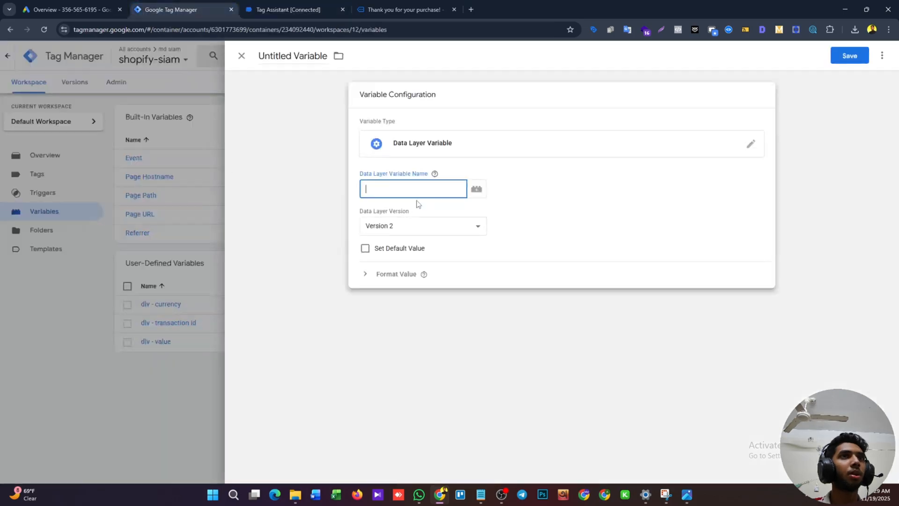
Name the new variable "dlv - email" and save it.
left_click(279, 57)
key("BackSpace")
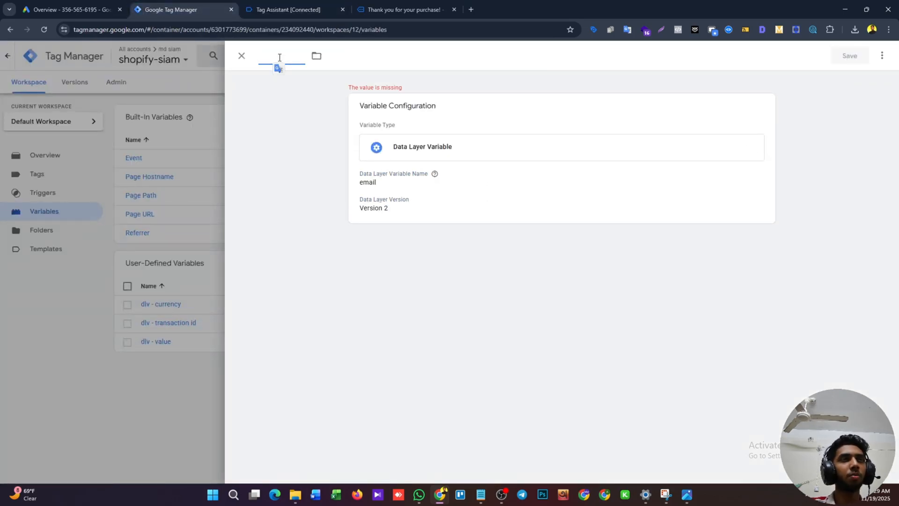
type("dlv - email")
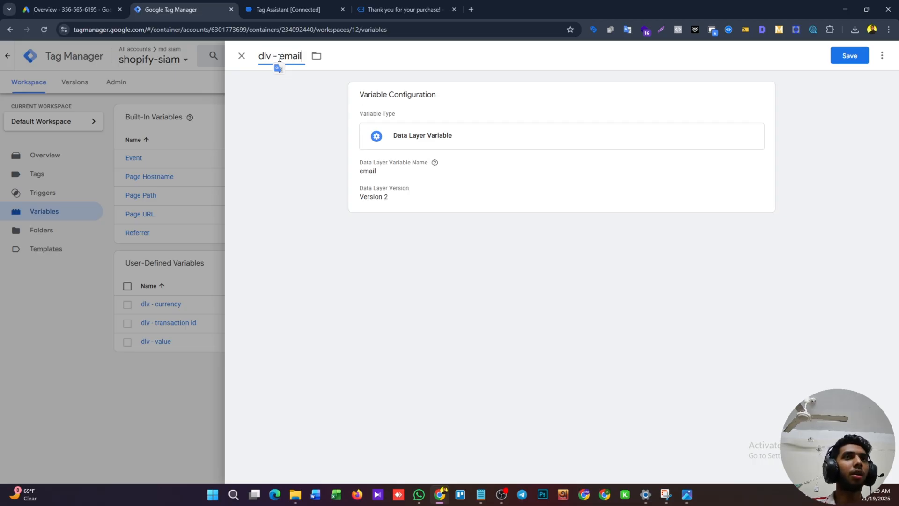
left_click(850, 56)
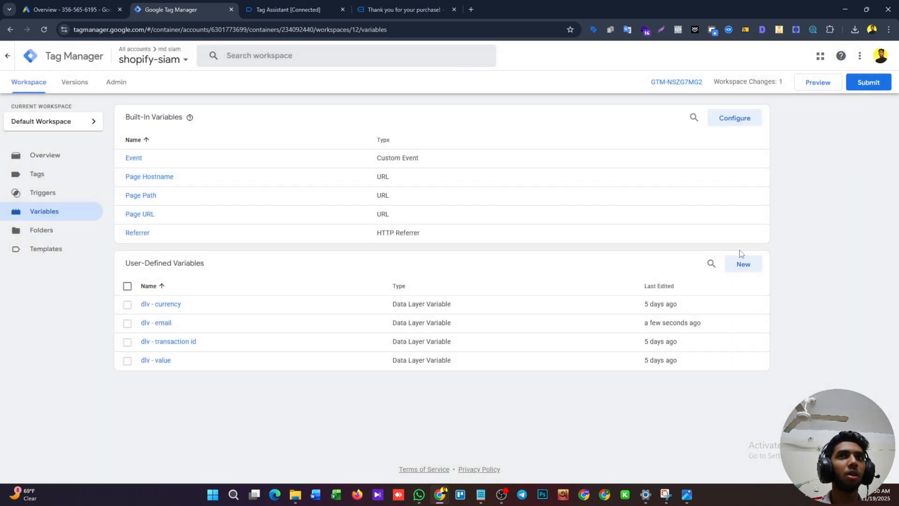
Start another Data Layer Variable and set its data layer name to customer_phoneNo, copied from the purchase event in Tag Assistant.
left_click(749, 262)
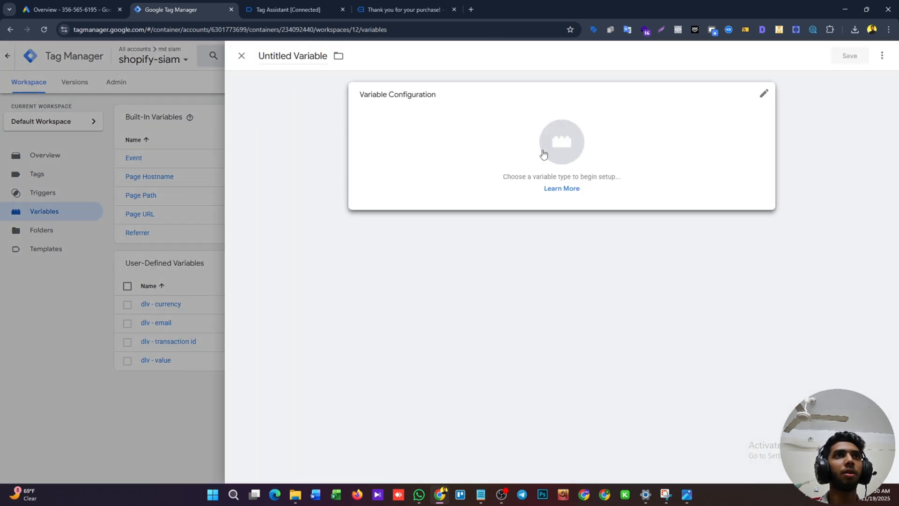
left_click(543, 154)
left_click(684, 276)
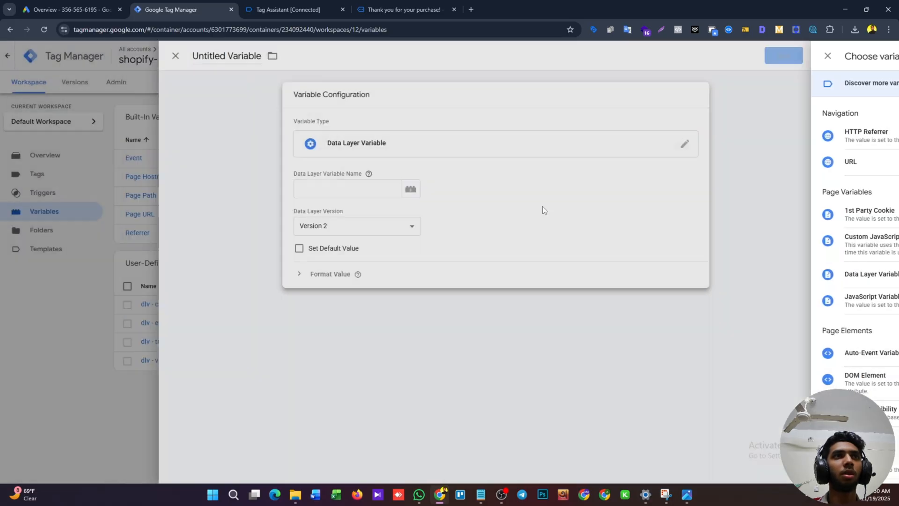
left_click(289, 10)
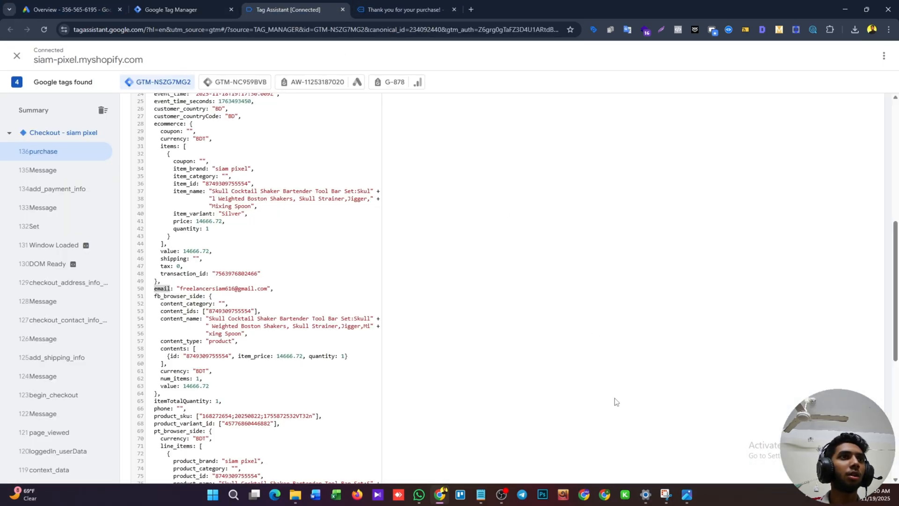
scroll(178, 325, "down", 7)
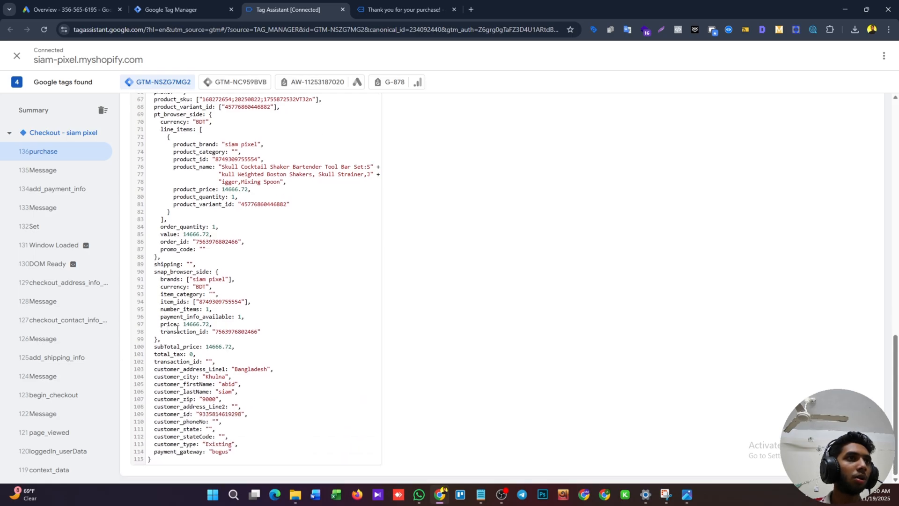
double_click(171, 425)
key("ctrl+c")
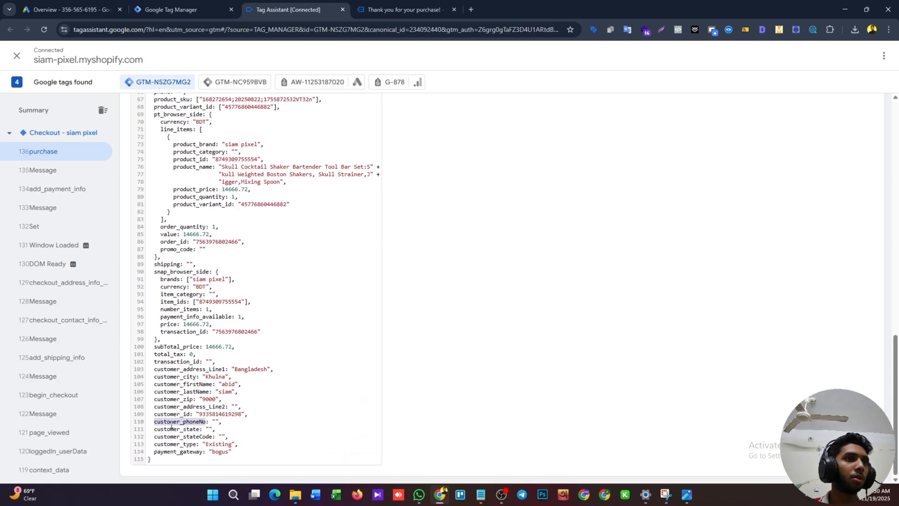
left_click(229, 4)
left_click(364, 182)
key("ctrl+v")
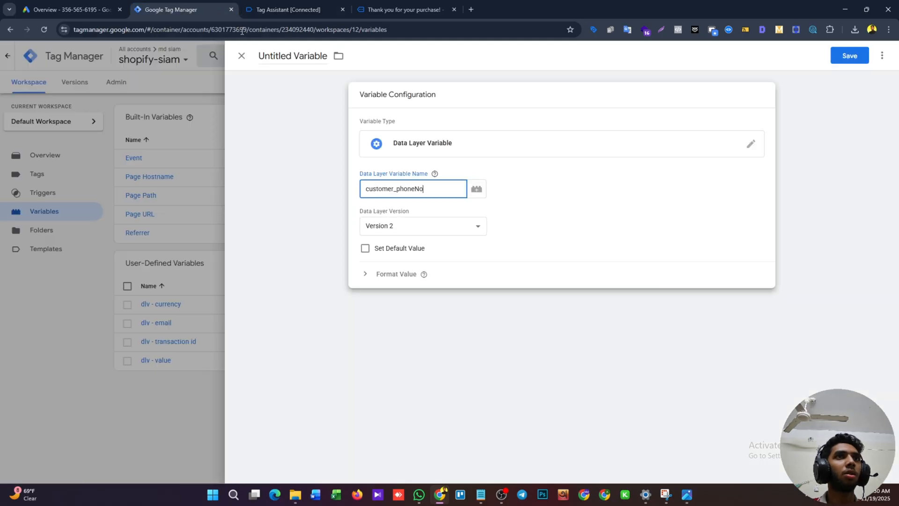
Name the phone number variable "dlv - phone no" and save it.
left_click(277, 60)
triple_click(277, 60)
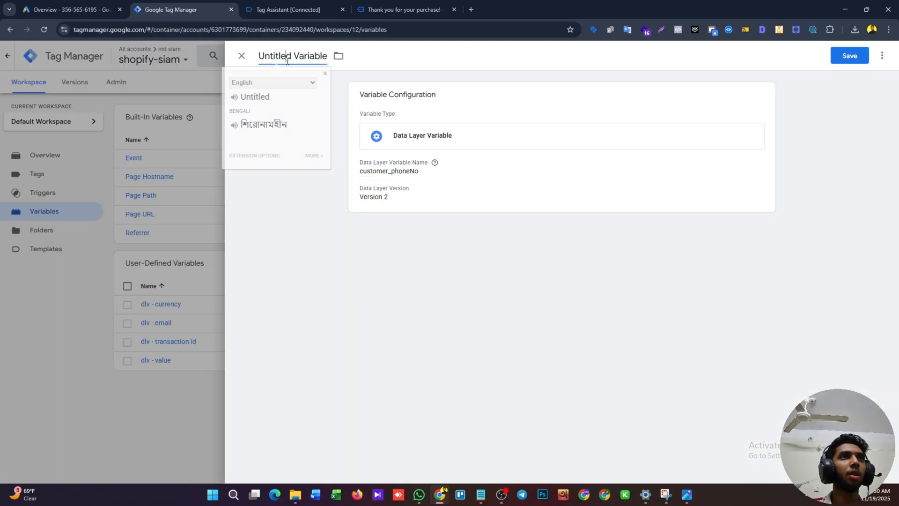
key("BackSpace")
type("dlv - p")
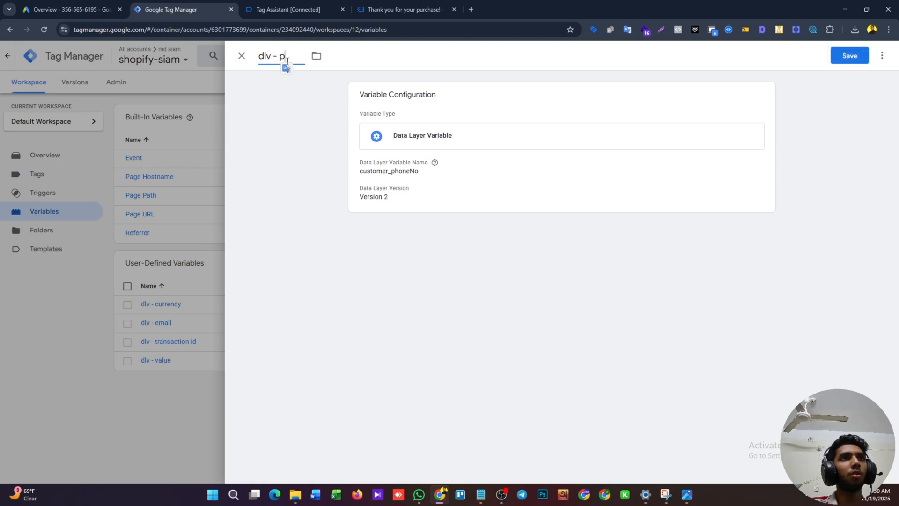
type("hone no")
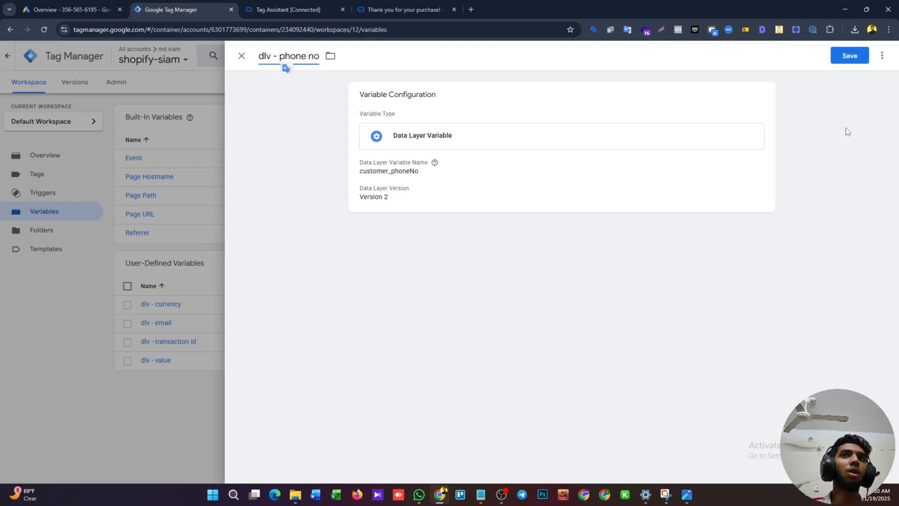
left_click(833, 56)
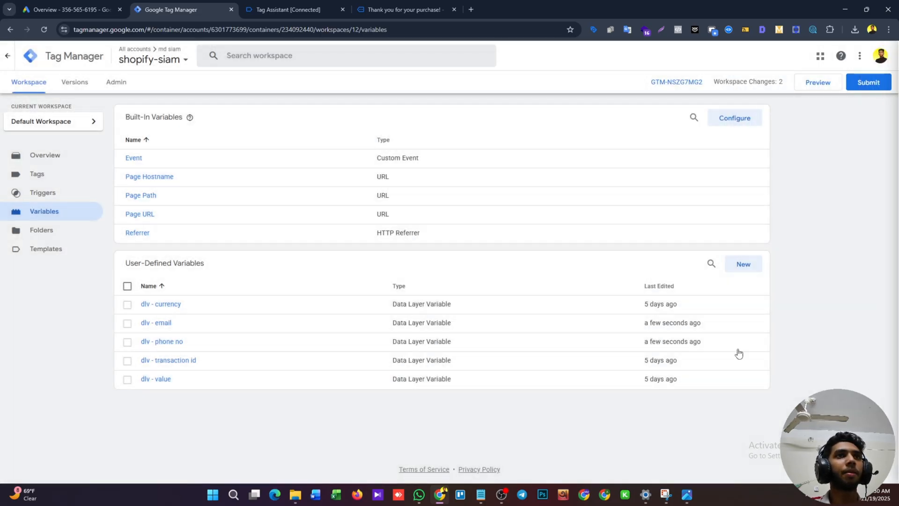
Start a new Data Layer Variable and set its data layer name to customer_firstName, copied from the purchase event in Tag Assistant.
left_click(758, 264)
left_click(487, 150)
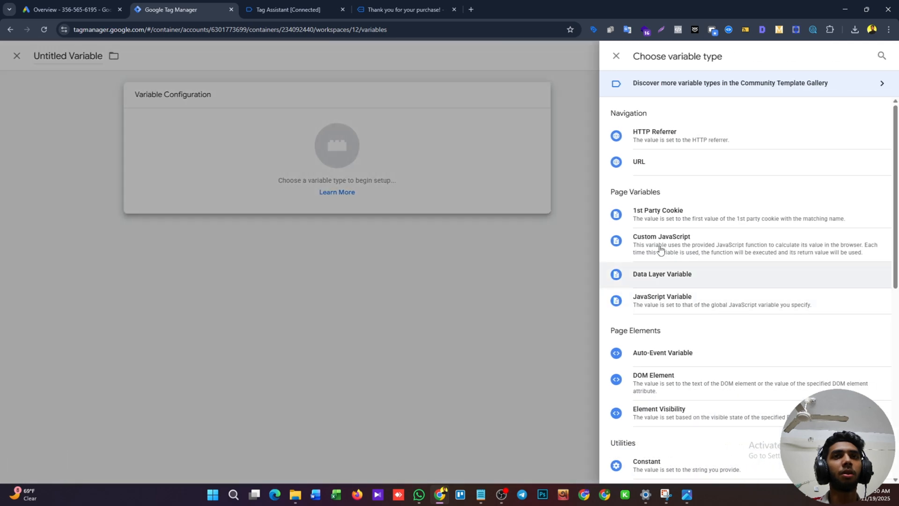
left_click(669, 285)
left_click(394, 187)
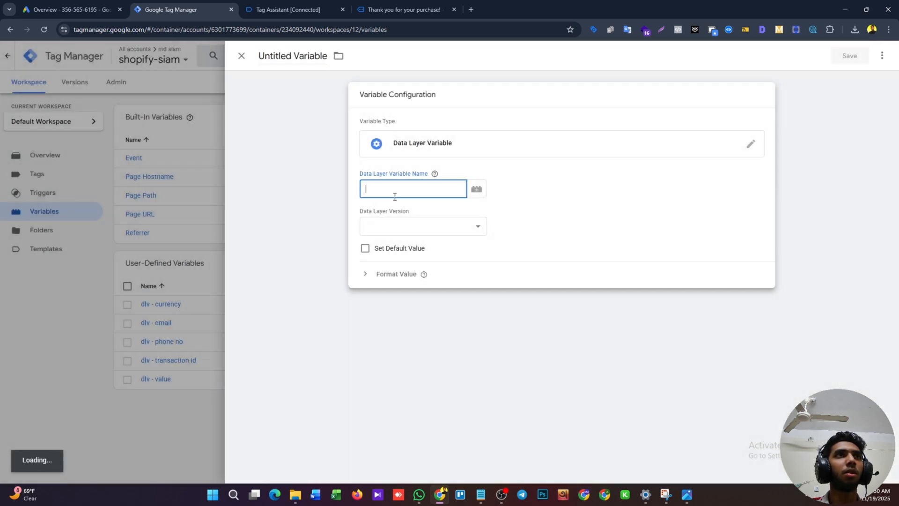
left_click(273, 10)
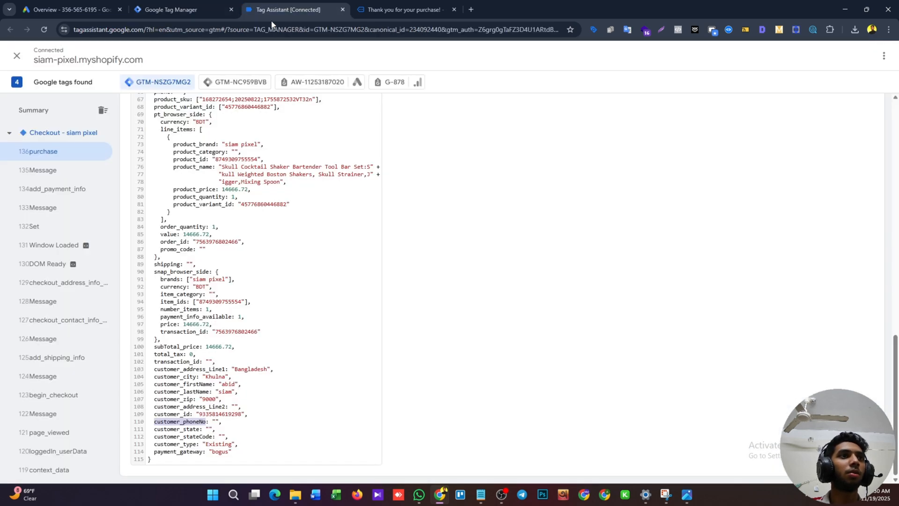
double_click(186, 384)
key("ctrl+c")
left_click(178, 10)
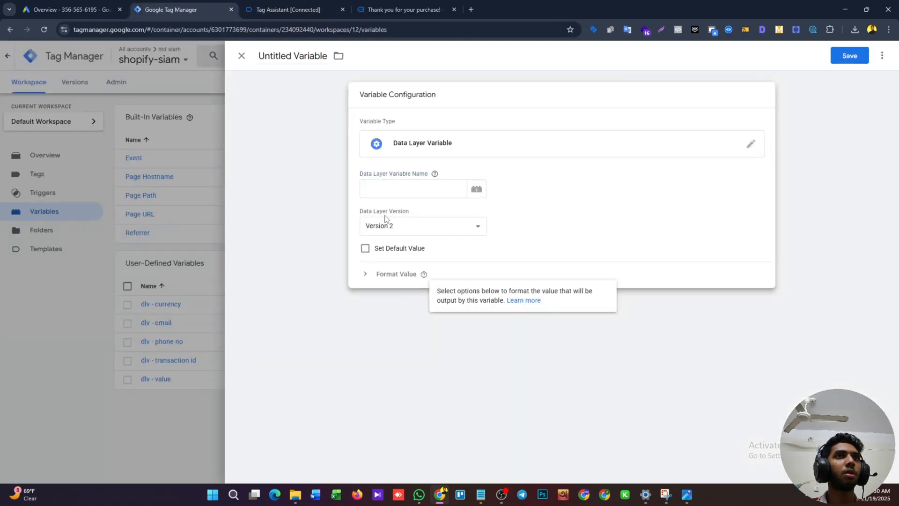
left_click(389, 189)
key("ctrl+v")
Name the first name variable "dlv - first name" and save it.
left_click(281, 55)
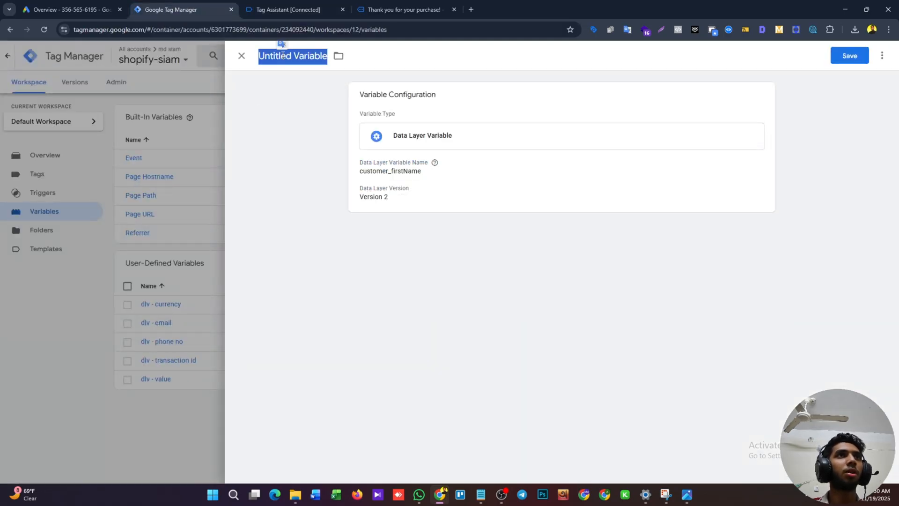
key("BackSpace")
type("dlv - fi")
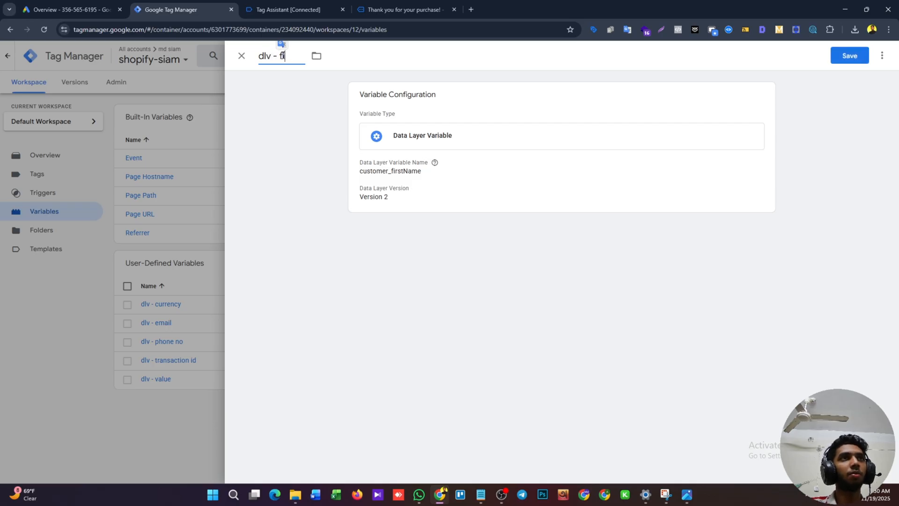
type("rst name")
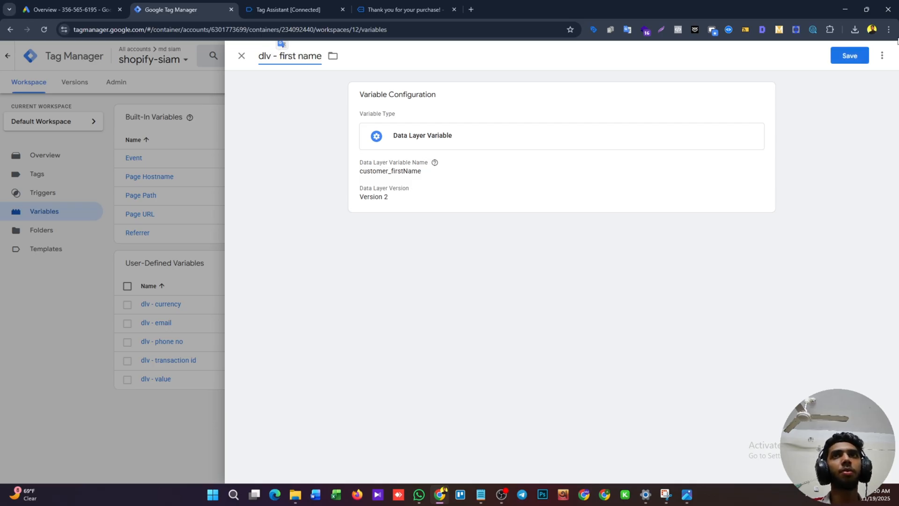
left_click(862, 55)
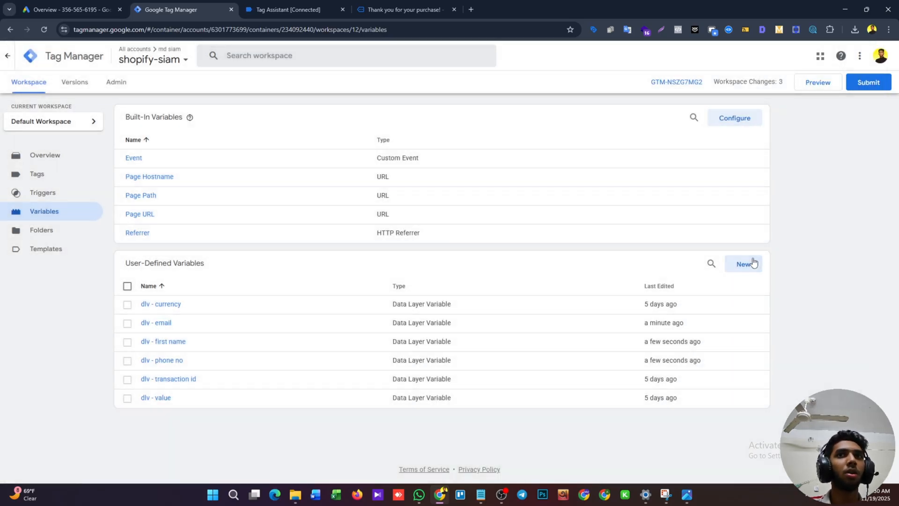
Start another Data Layer Variable and set its data layer name to customer_lastName, copied from the purchase event in Tag Assistant.
left_click(749, 263)
left_click(590, 126)
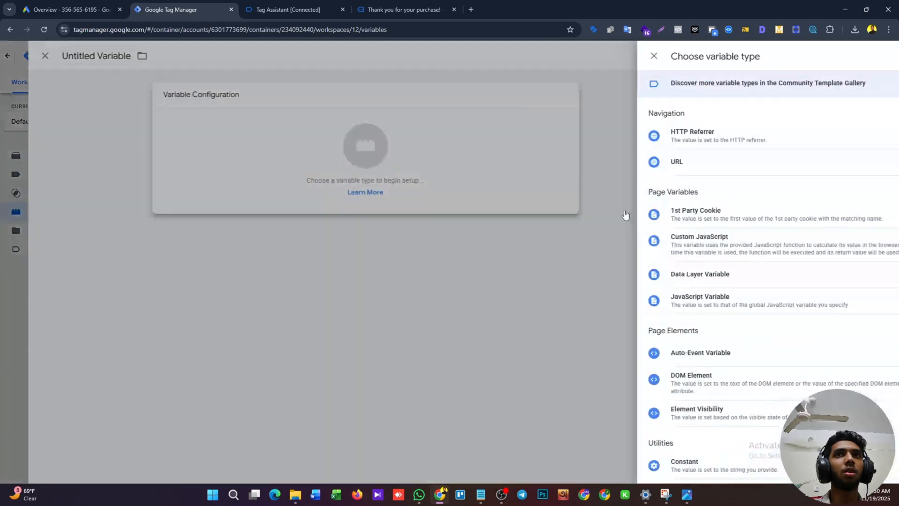
left_click(650, 276)
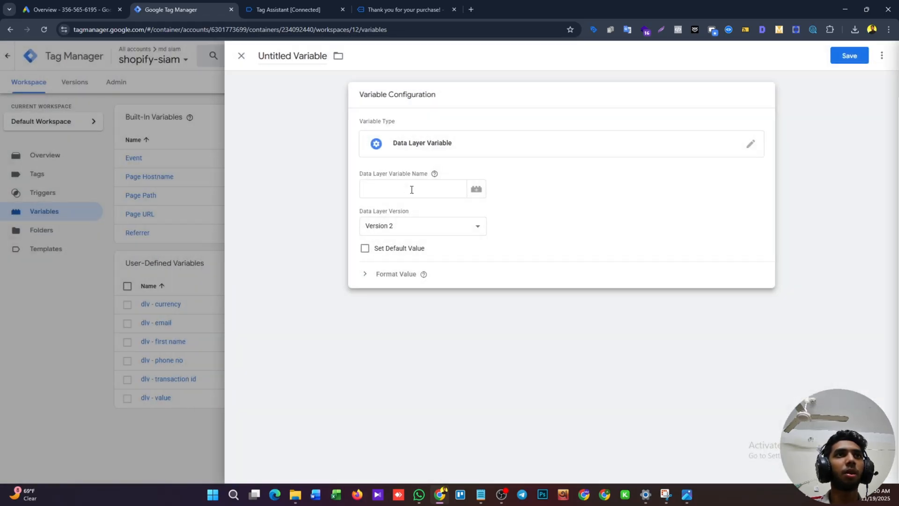
left_click(295, 10)
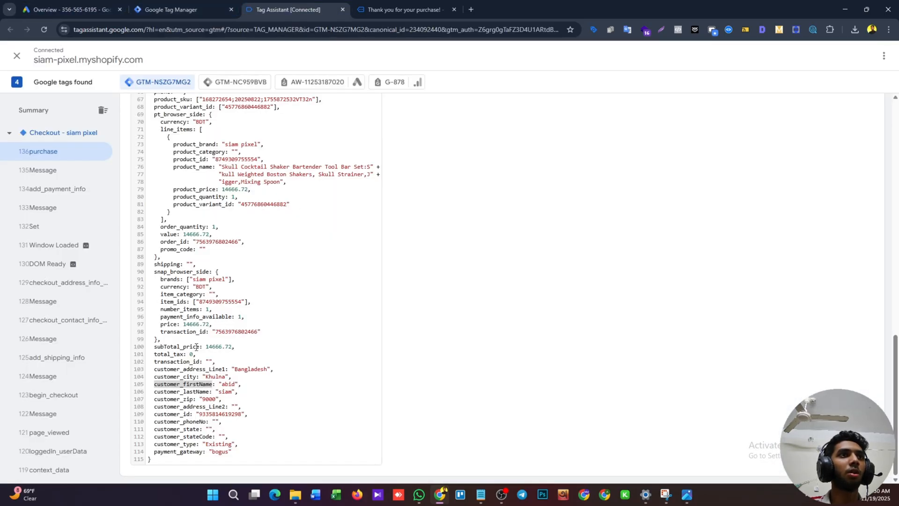
double_click(181, 392)
key("ctrl+c")
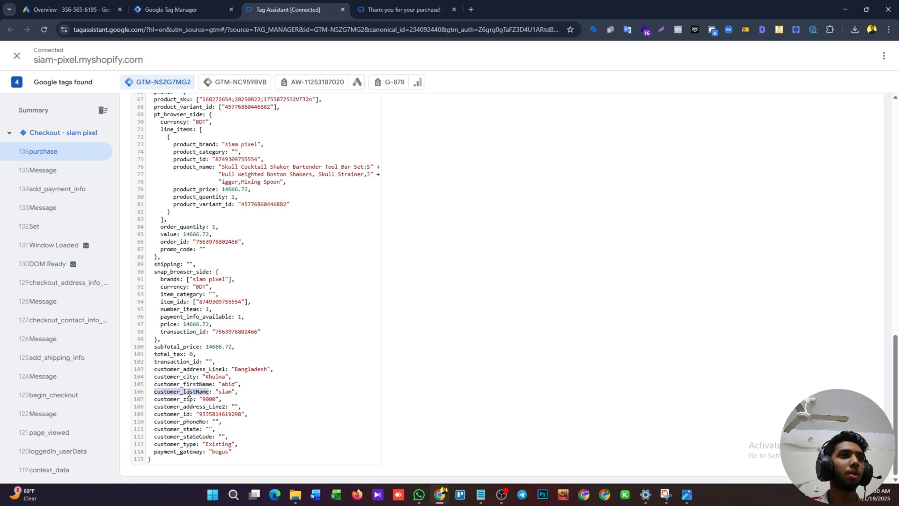
left_click(168, 9)
left_click(396, 192)
key("ctrl+v")
Name the last name variable "dlv - last name" and save it.
left_click(296, 55)
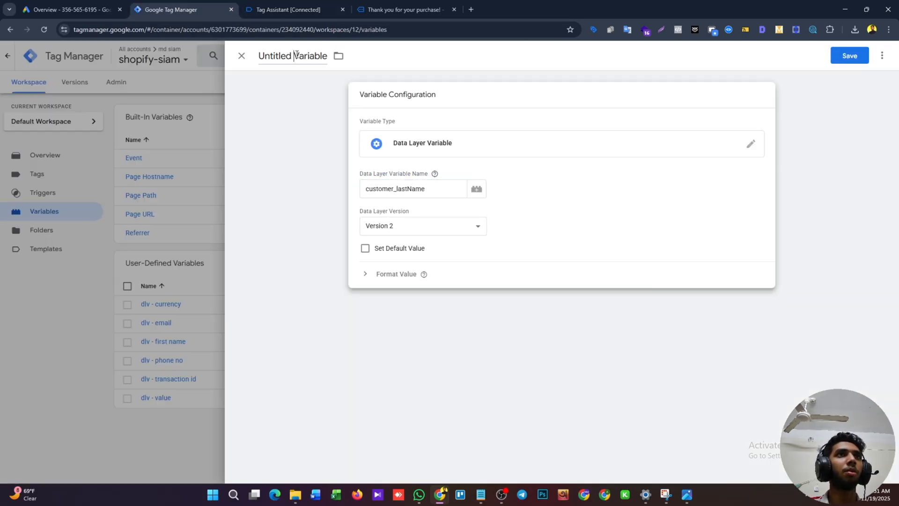
key("BackSpace")
type("dlv")
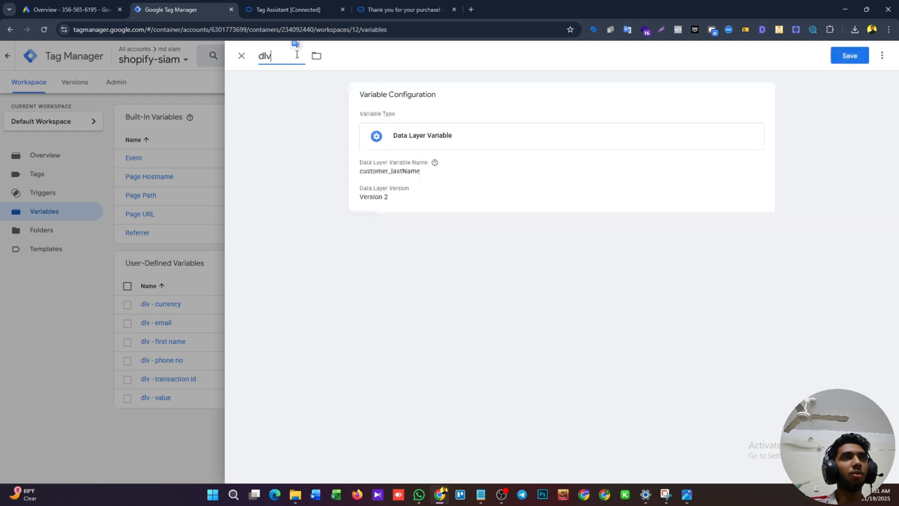
type(" - las")
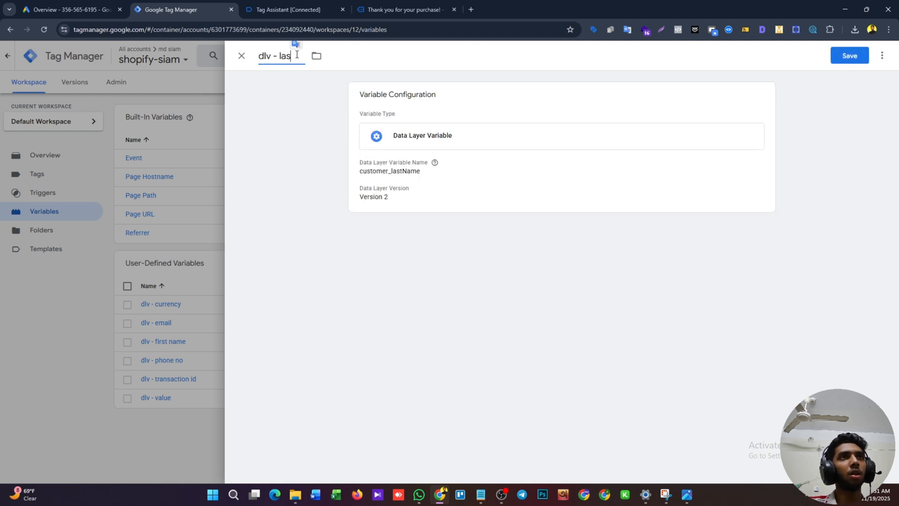
type("t name")
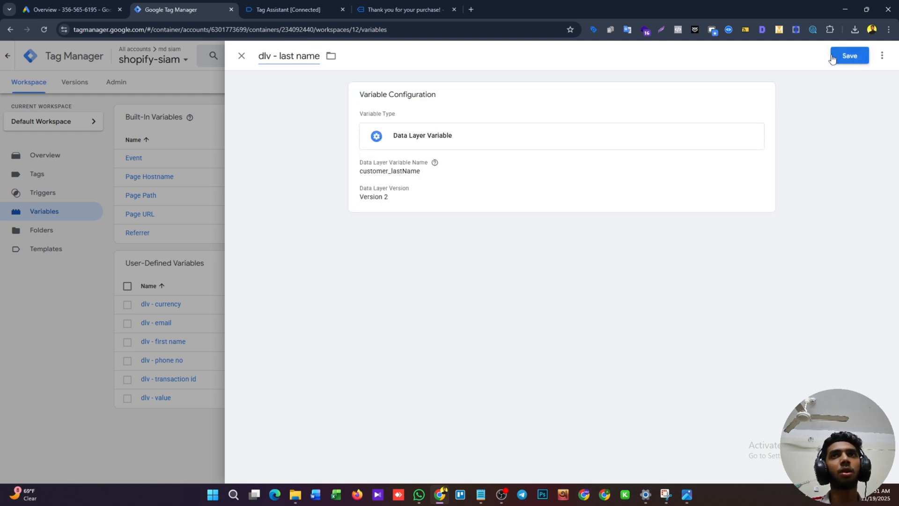
left_click(850, 56)
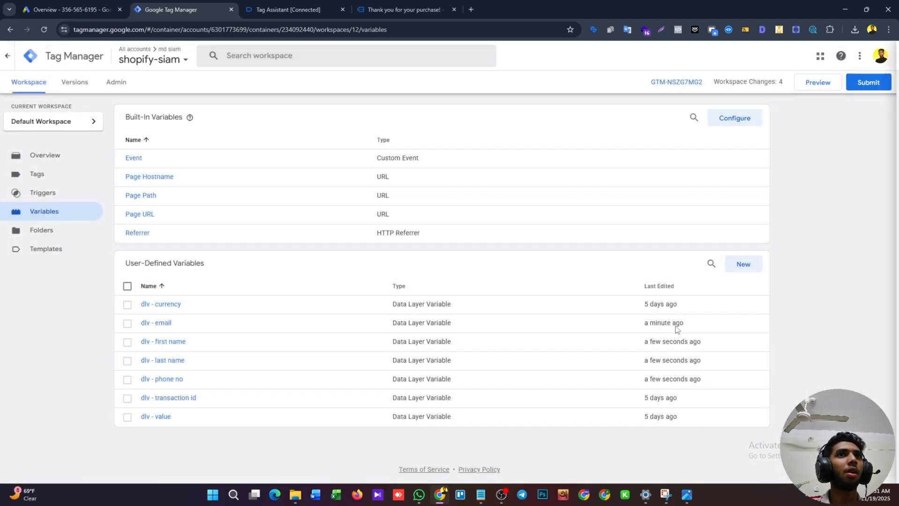
Start another Data Layer Variable and set its data layer name to customer_zip, copied from the purchase event in Tag Assistant.
left_click(743, 264)
left_click(523, 149)
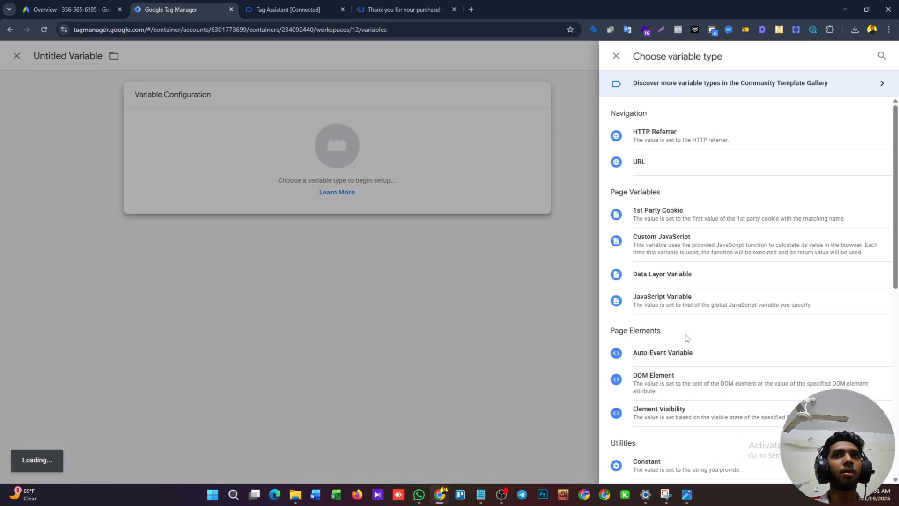
left_click(684, 274)
left_click(413, 190)
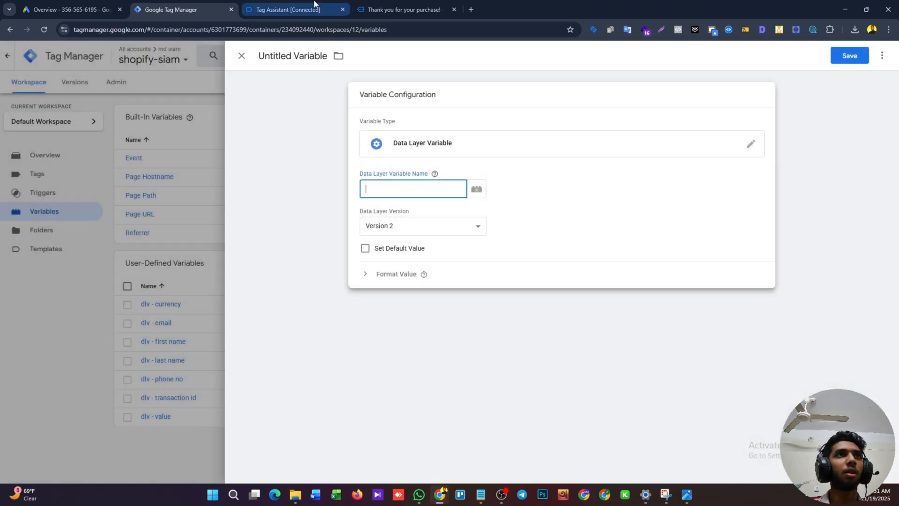
left_click(289, 10)
double_click(170, 398)
key("ctrl+c")
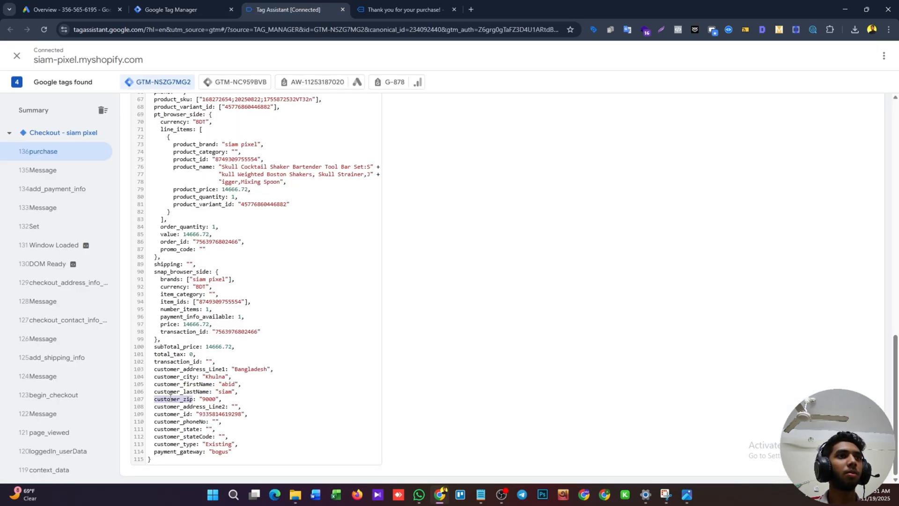
left_click(185, 9)
key("ctrl+v")
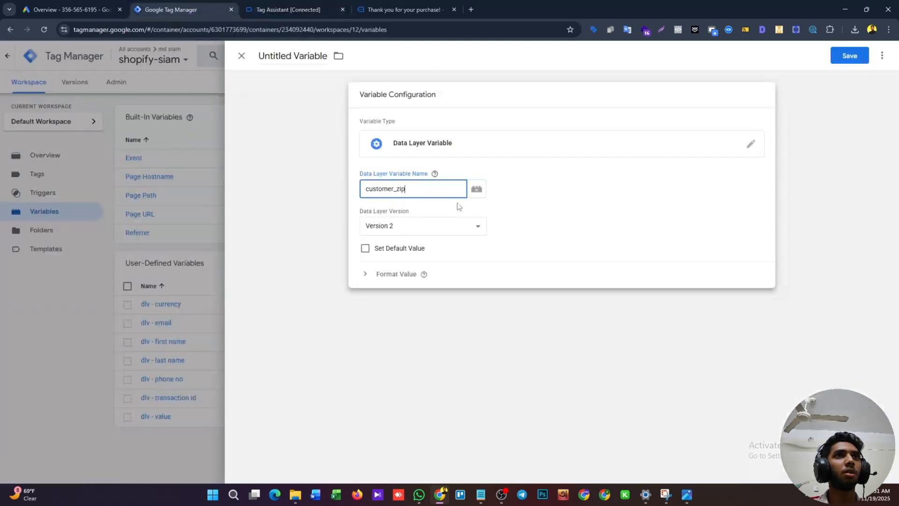
Name the zip variable "dlv - zip code" and save it.
left_click(300, 56)
key("BackSpace")
type("d")
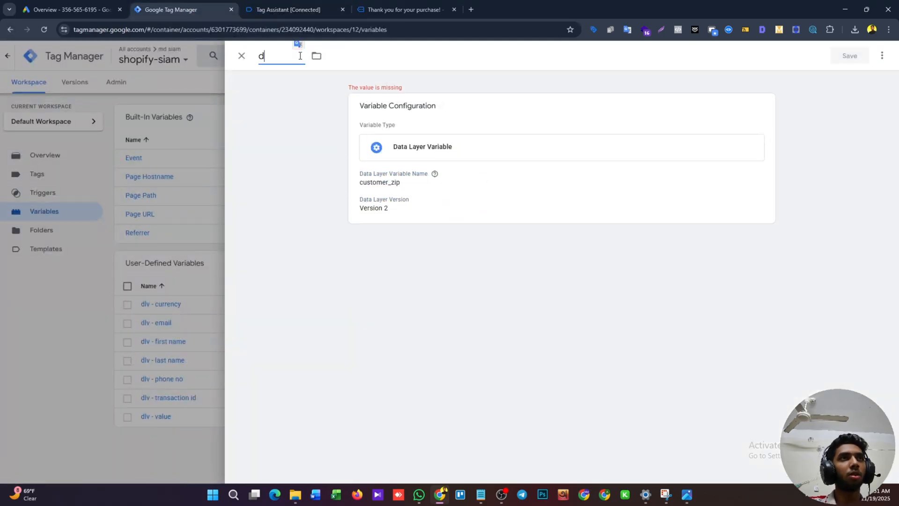
type("lv - zi")
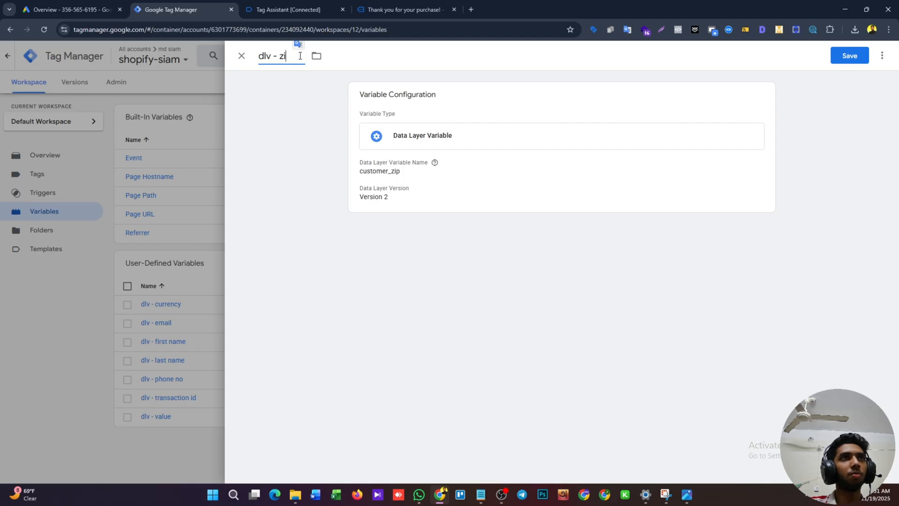
type("p code")
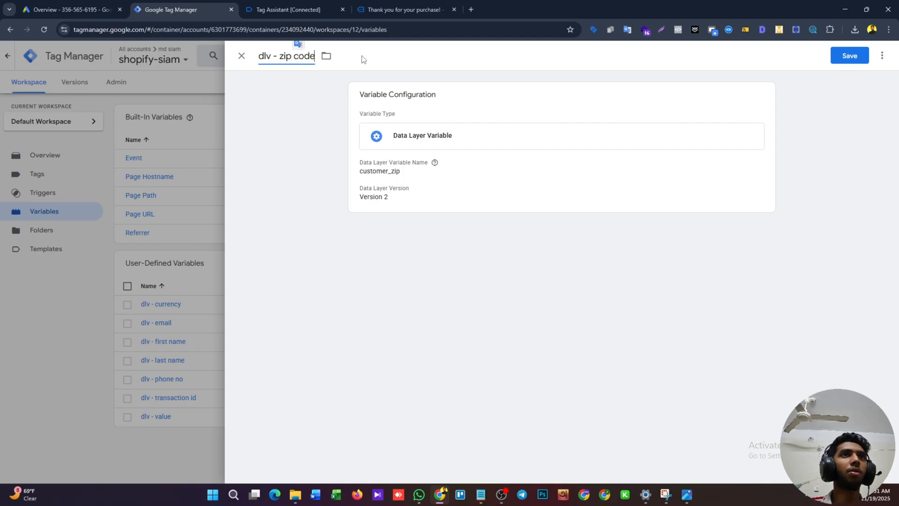
left_click(849, 56)
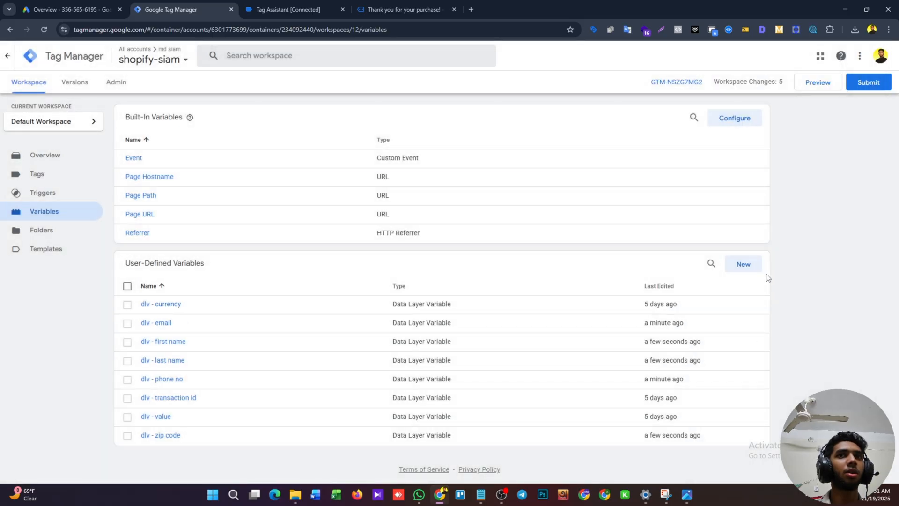
Start another Data Layer Variable and set its data layer name to customer_address_Line1, copied from the purchase event in Tag Assistant.
left_click(742, 263)
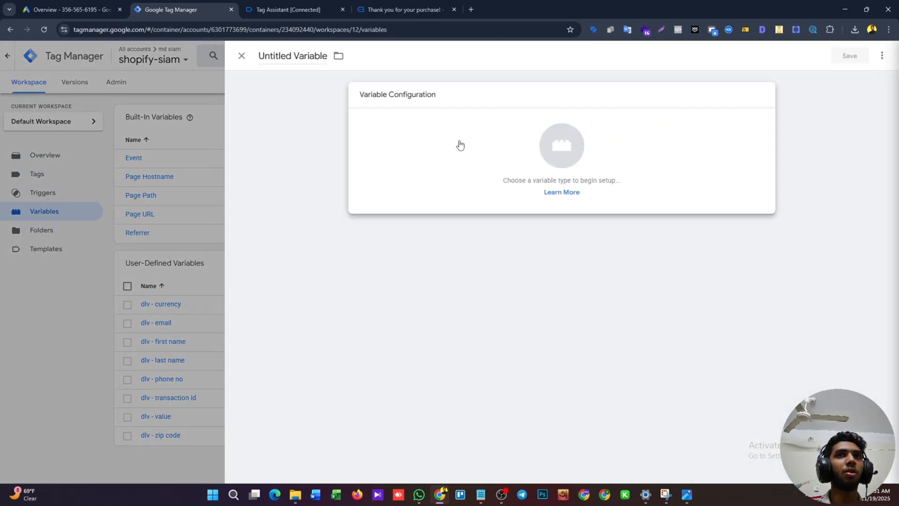
left_click(460, 145)
left_click(678, 274)
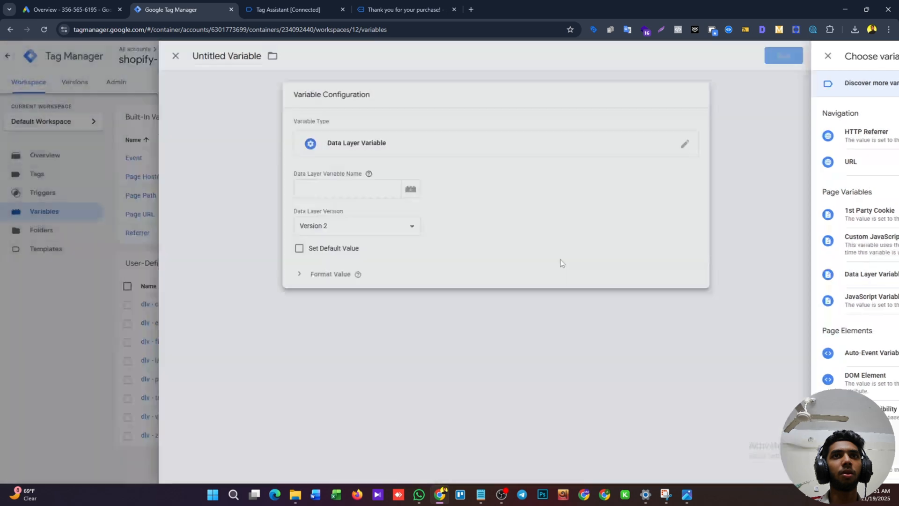
left_click(396, 187)
left_click(263, 5)
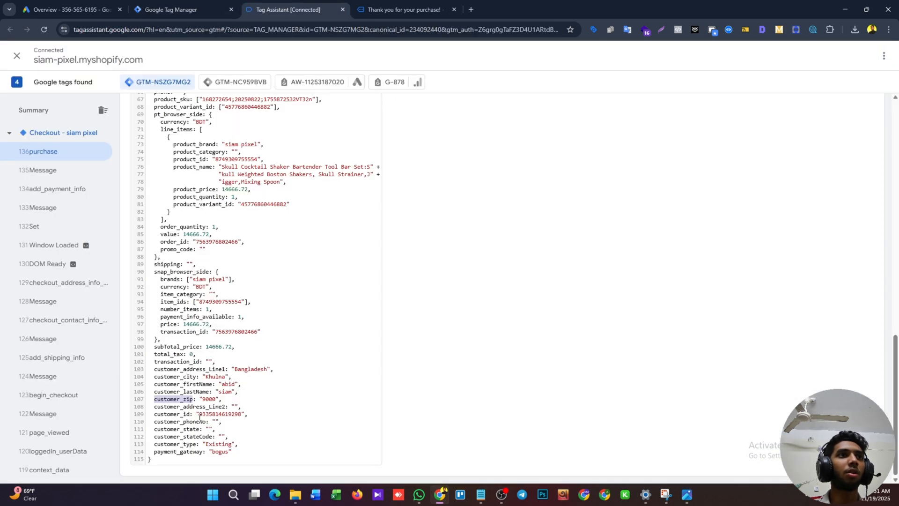
double_click(195, 369)
key("ctrl+c")
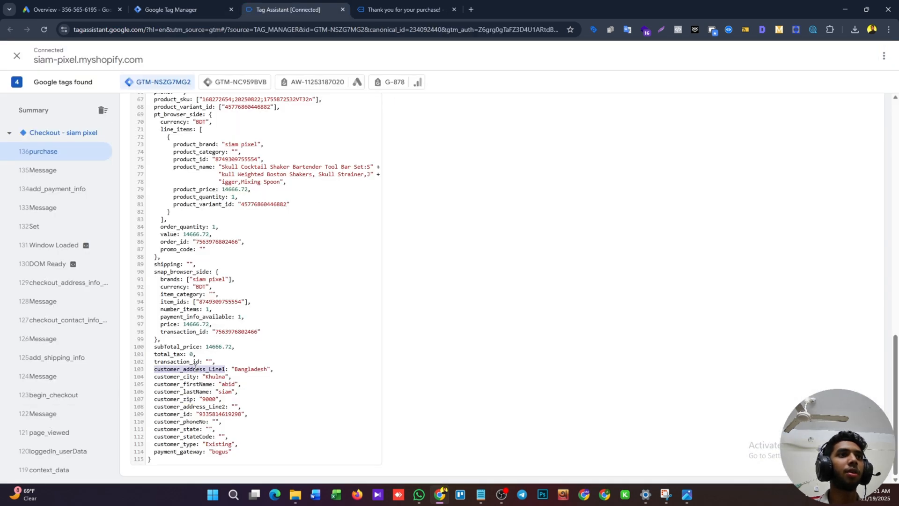
left_click(141, 10)
key("ctrl+v")
Name the address variable "dlv - address" and save it.
left_click(301, 55)
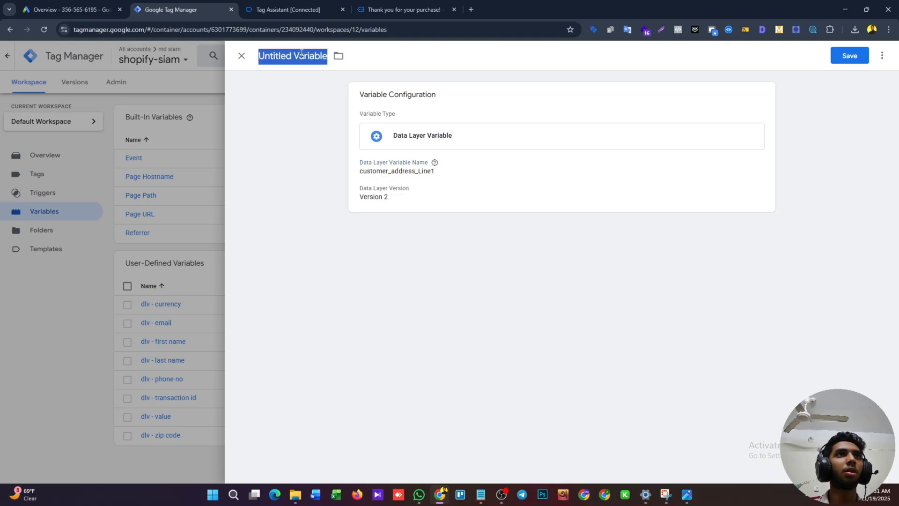
type("dlv")
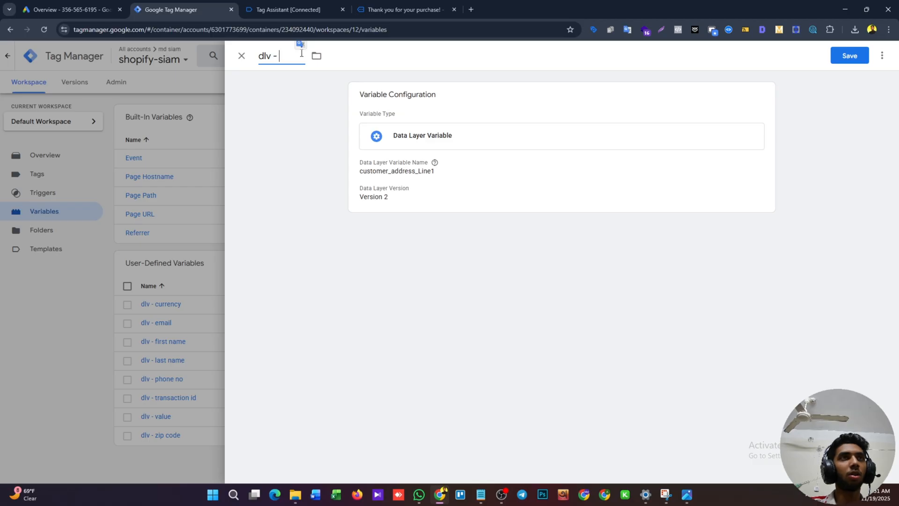
type(" - address")
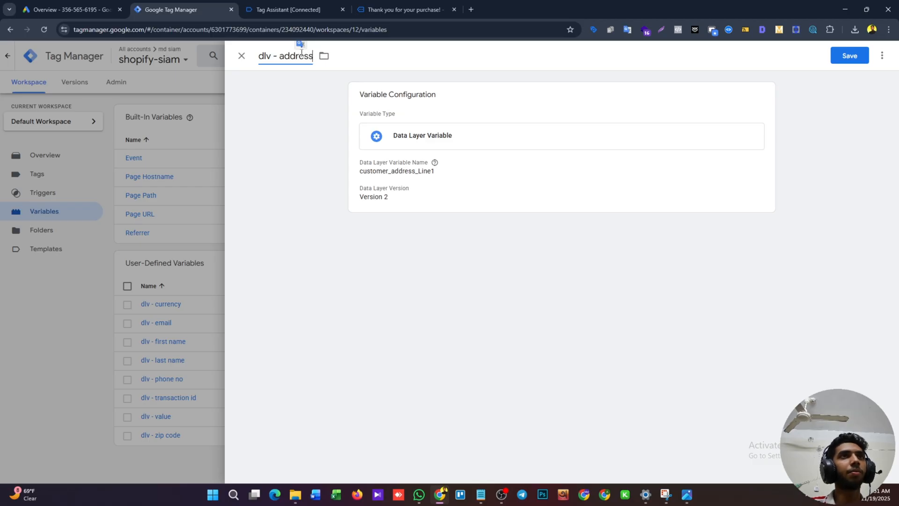
left_click(865, 55)
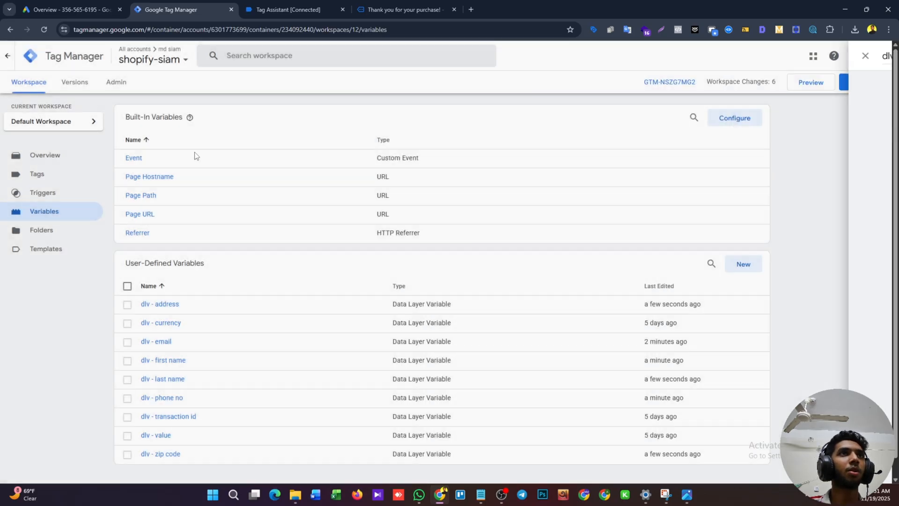
Start another Data Layer Variable and set its data layer name to customer_state, copied from the purchase event in Tag Assistant.
left_click(268, 5)
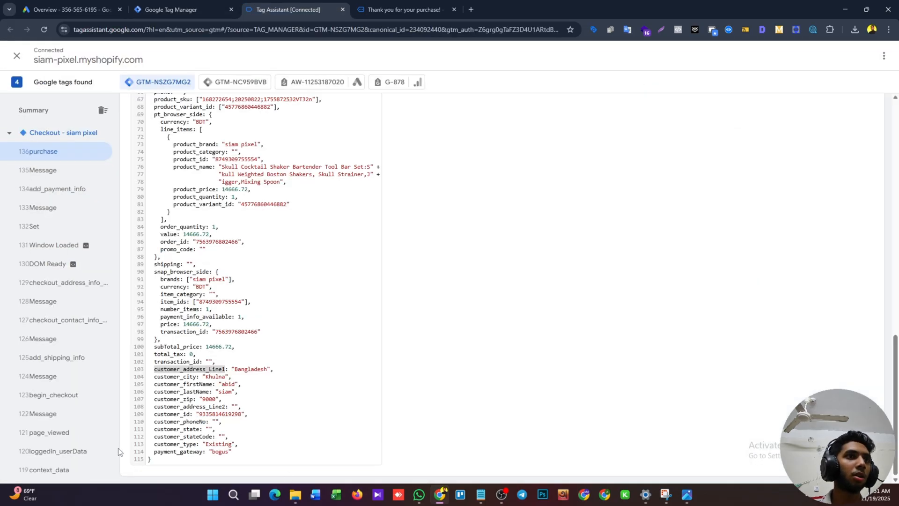
left_click(193, 393)
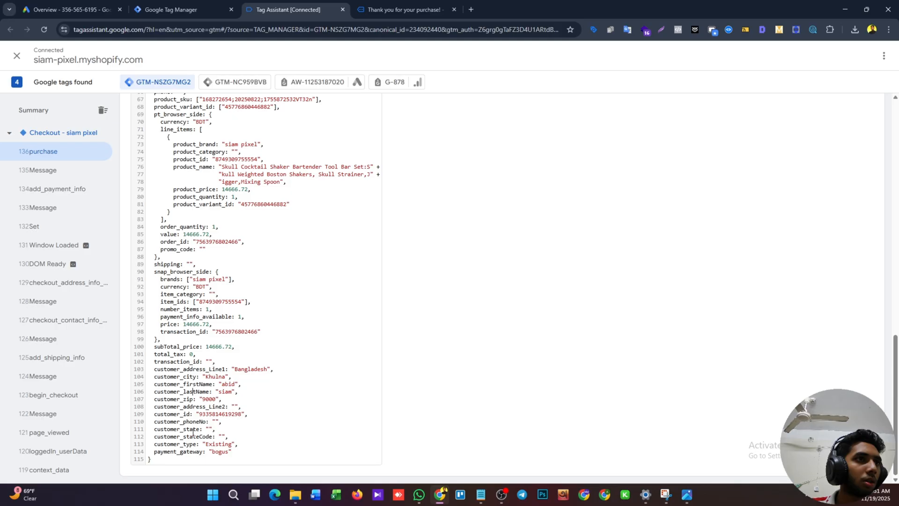
double_click(194, 430)
left_click(138, 5)
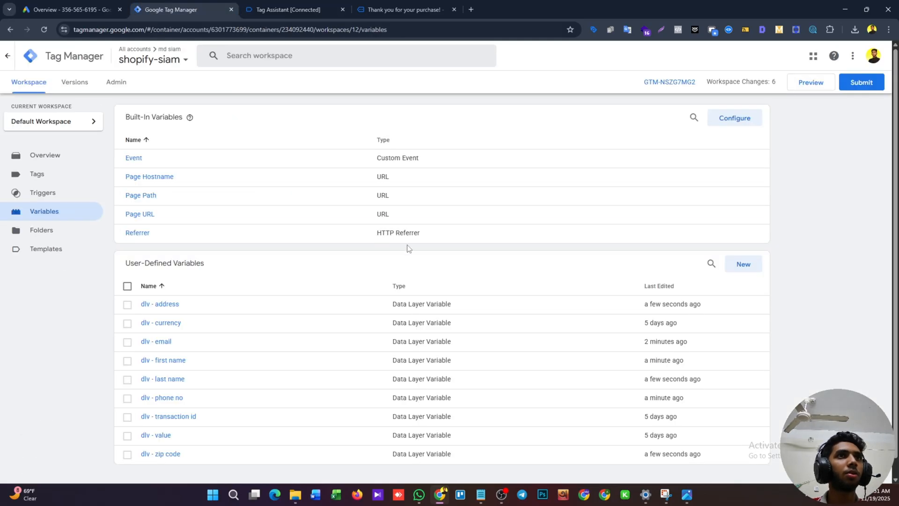
left_click(741, 265)
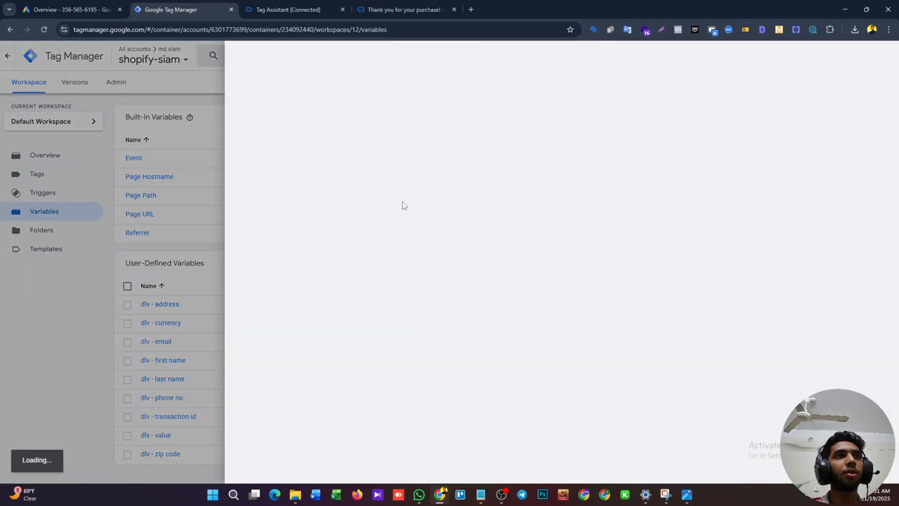
left_click(462, 156)
left_click(675, 277)
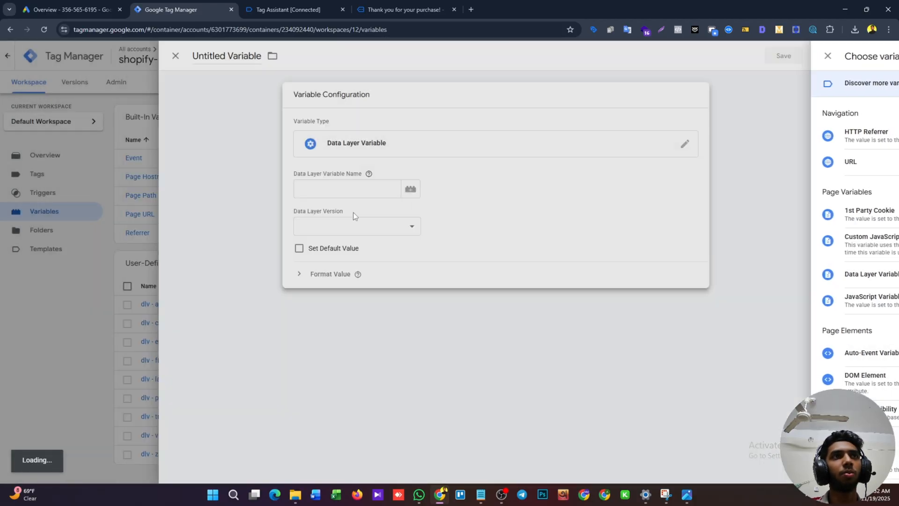
left_click(380, 194)
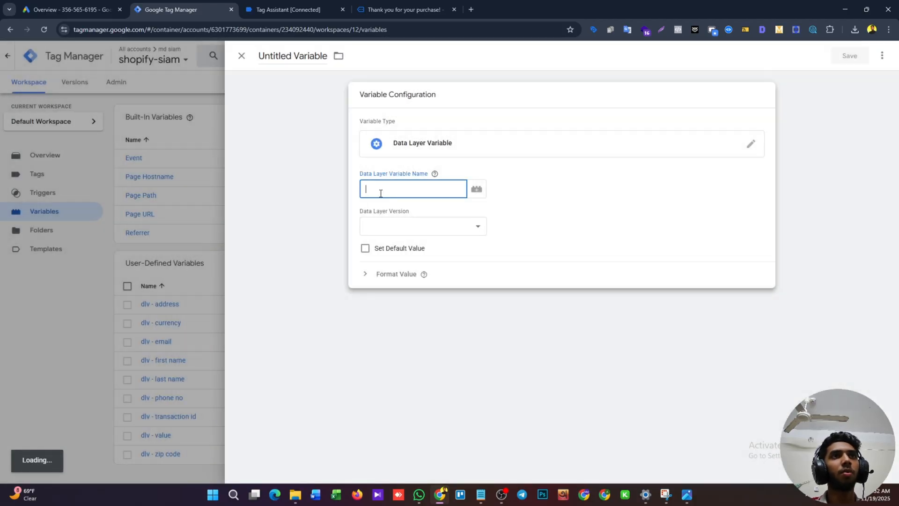
Name the customer_state variable "dlv - street" and save it.
double_click(308, 51)
key("ctrl+a")
key("BackSpace")
type("dl")
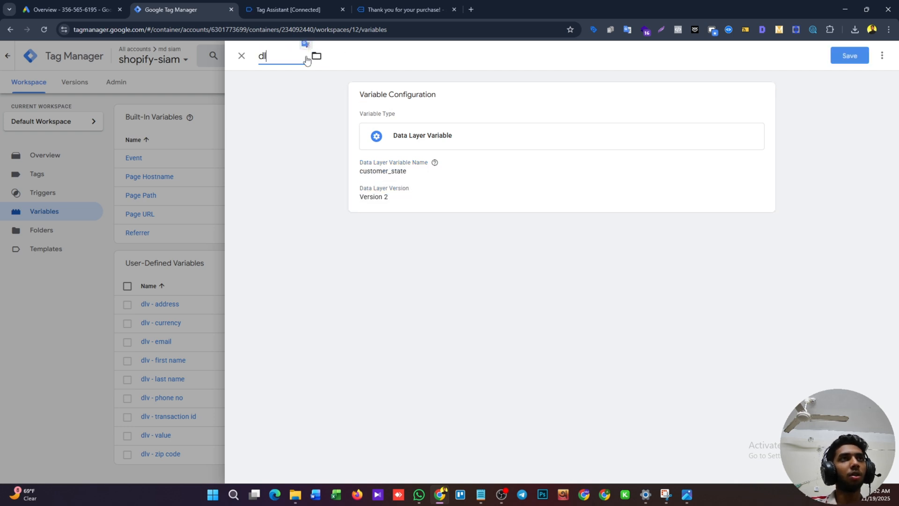
type("v - str")
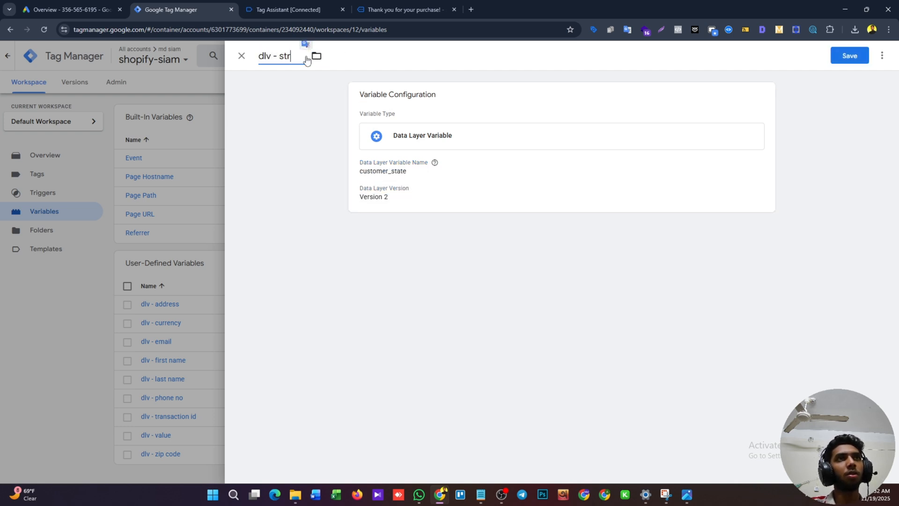
type("eet")
key("Return")
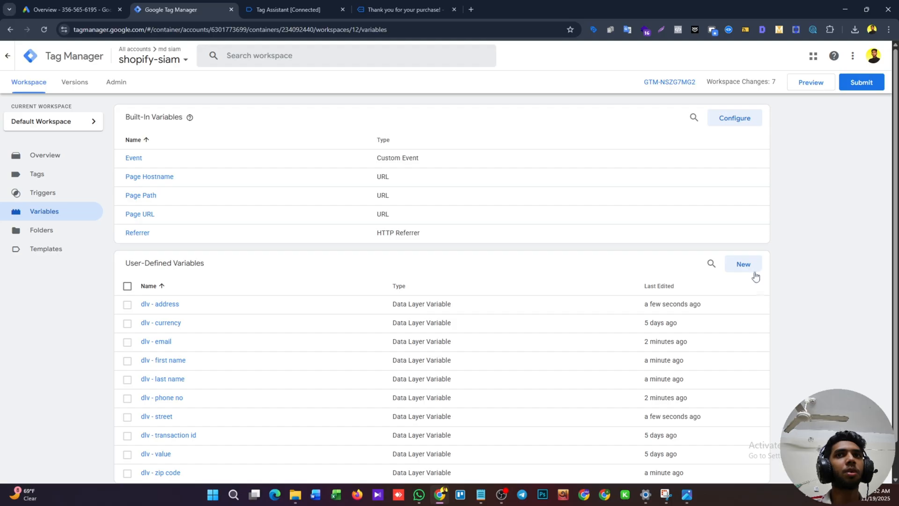
Start another Data Layer Variable and set its data layer name to customer_city, copied from the purchase event in Tag Assistant.
left_click(750, 264)
left_click(536, 147)
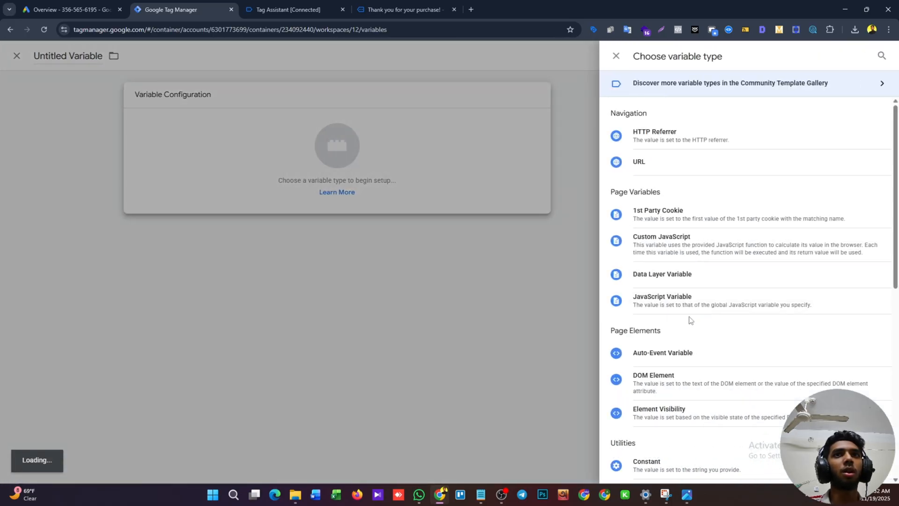
left_click(673, 273)
left_click(409, 187)
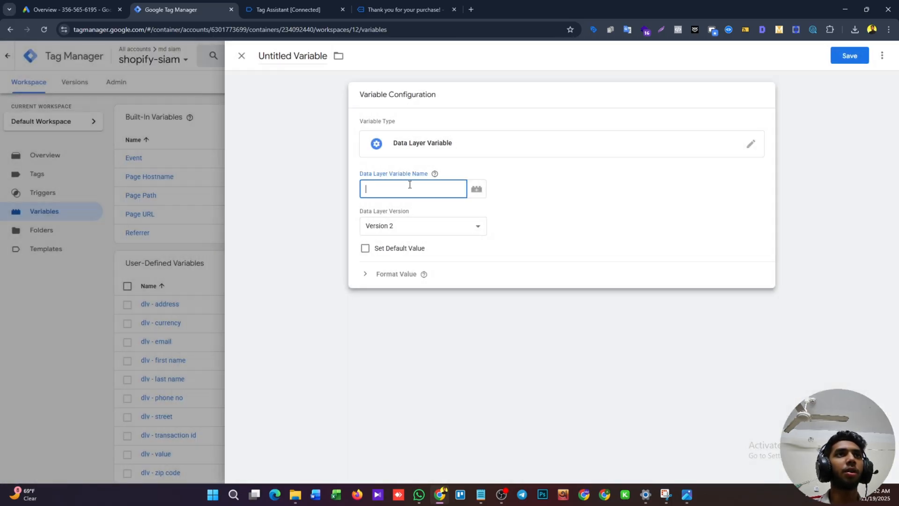
left_click(297, 6)
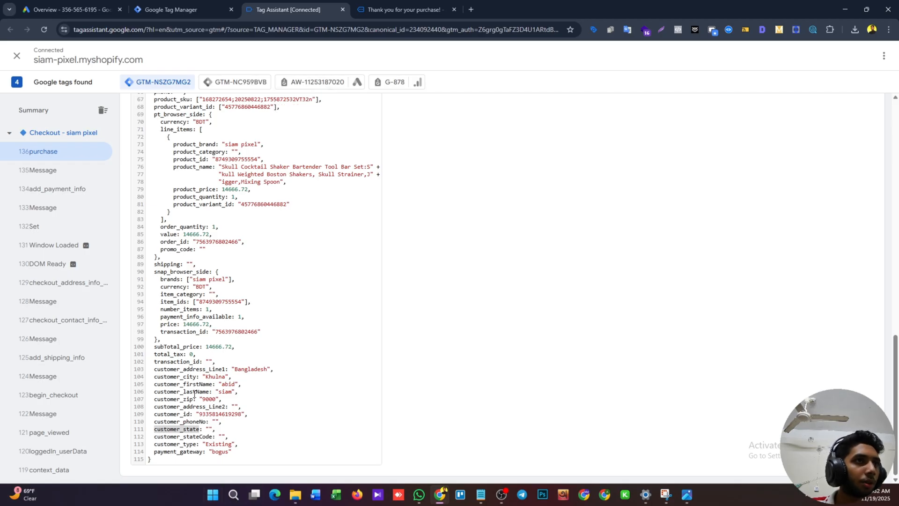
double_click(187, 376)
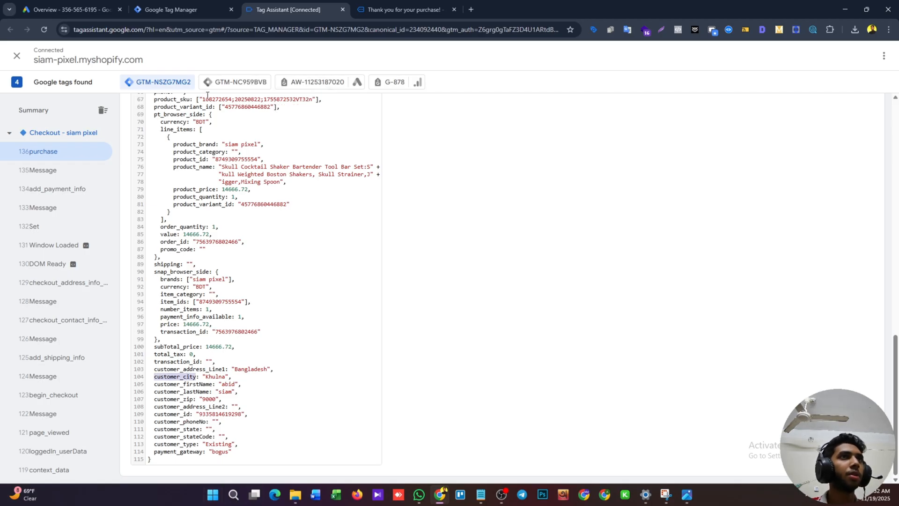
left_click(201, 9)
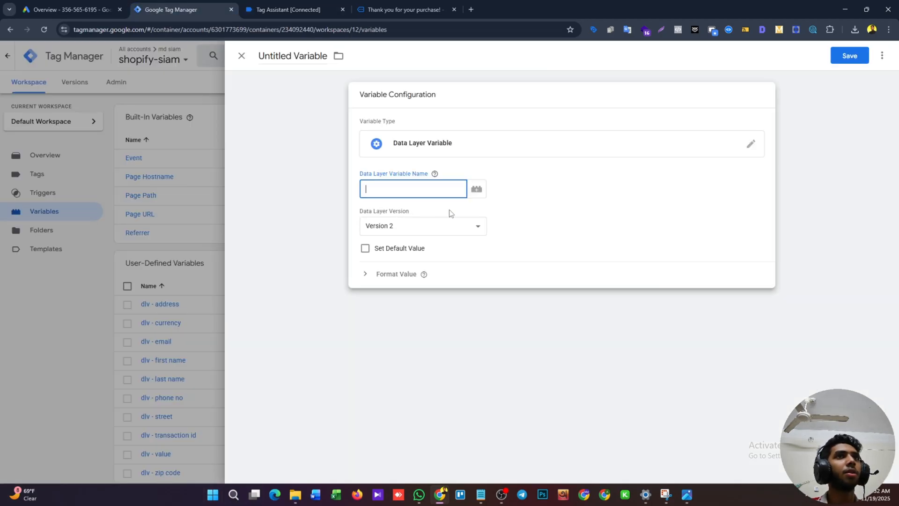
Name the city variable "dlv - city" and save it.
triple_click(285, 56)
type("dlv - city")
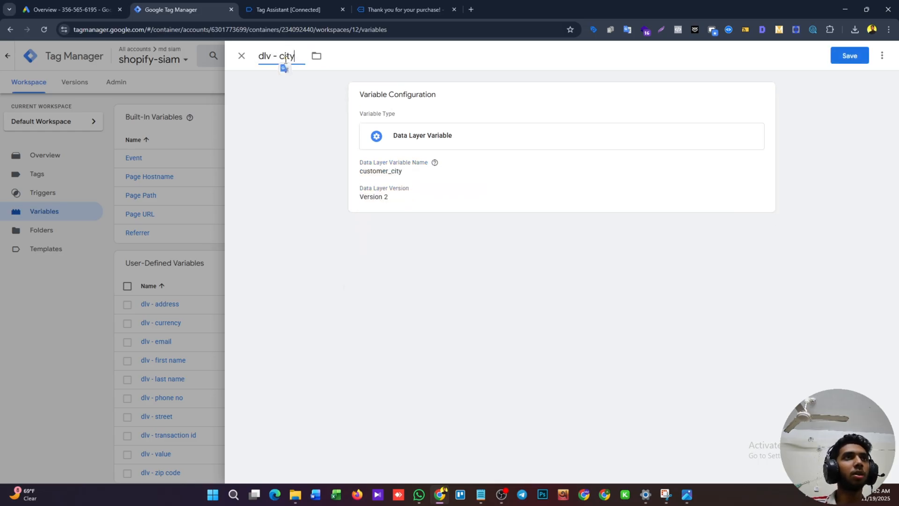
left_click(857, 55)
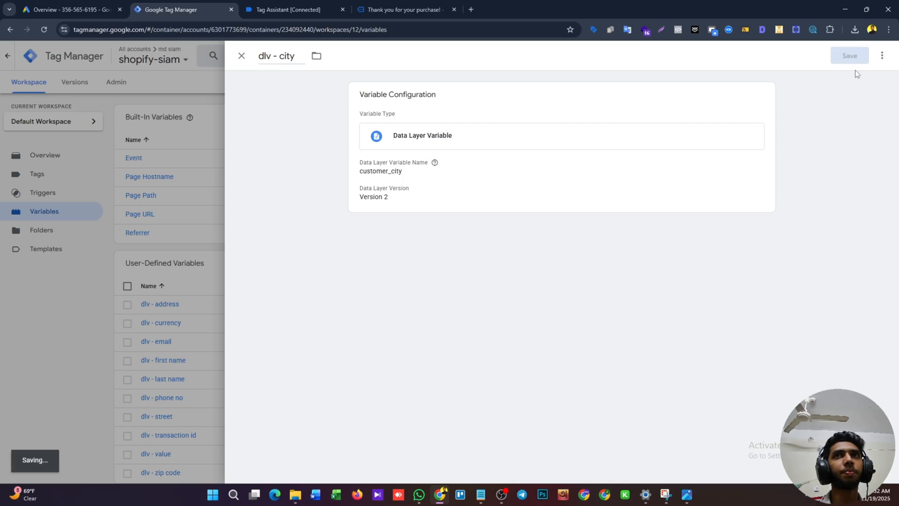
Copy customer_country from the purchase event in Tag Assistant and use it as the data layer name of another new Data Layer Variable.
left_click(305, 4)
scroll(216, 293, "up", 10)
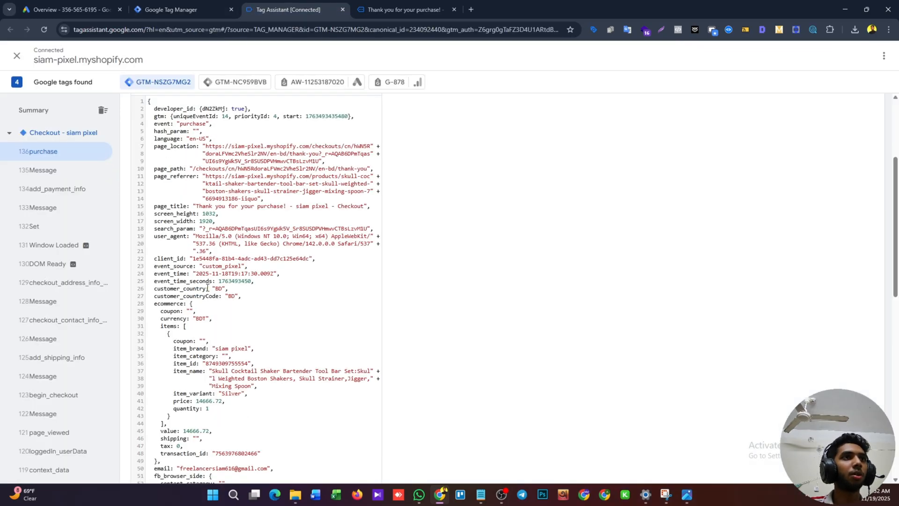
double_click(199, 289)
key("ctrl+c")
left_click(199, 9)
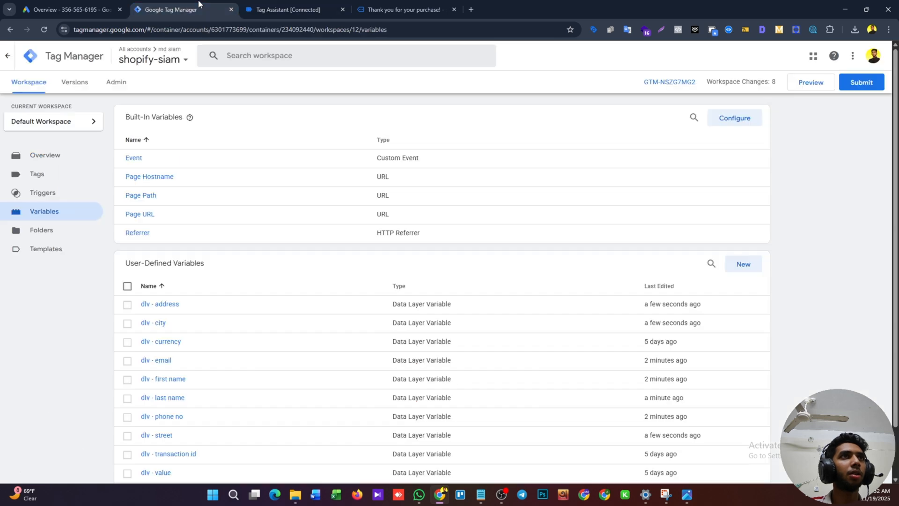
left_click(744, 262)
left_click(619, 182)
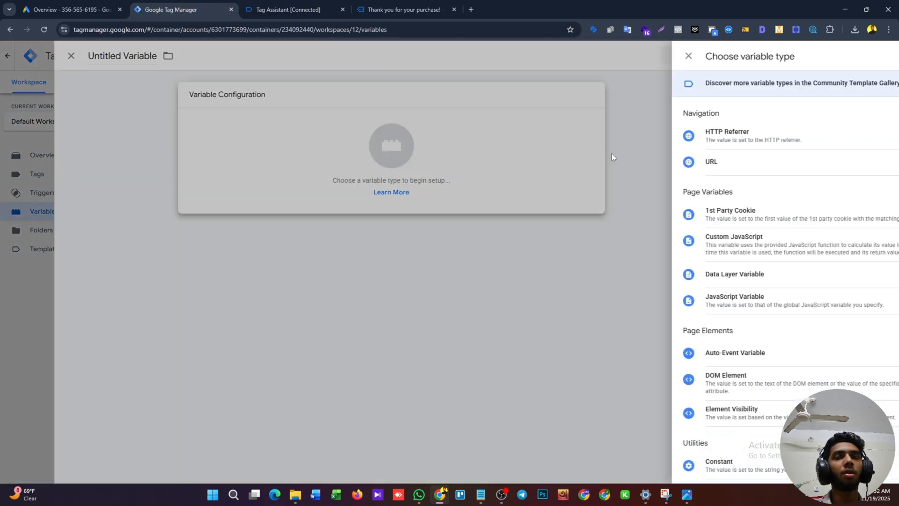
left_click(670, 266)
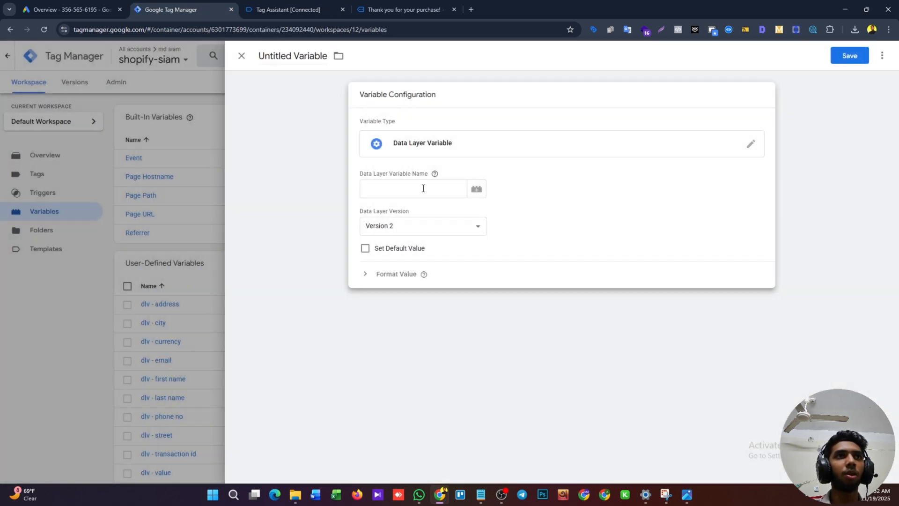
left_click(418, 187)
key("ctrl+v")
Name the customer_country variable "dlv - county" and save it.
left_click(273, 56)
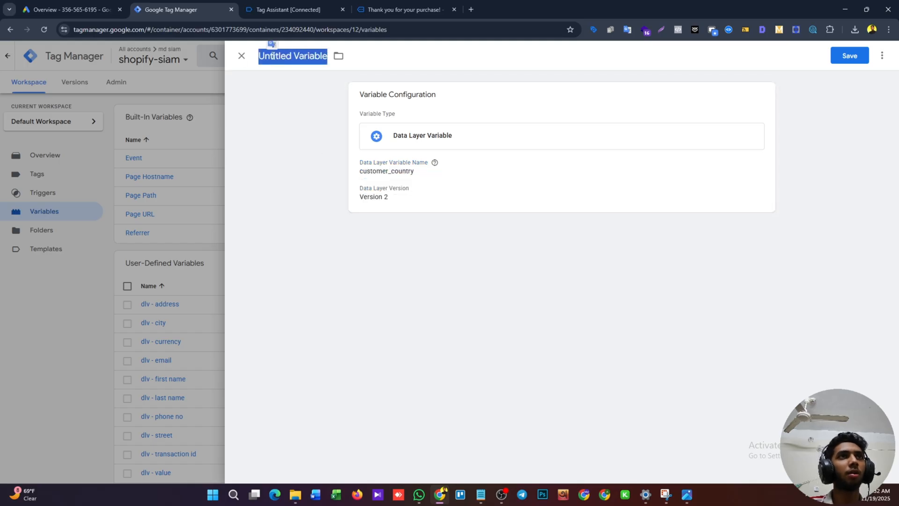
type("dlv - county")
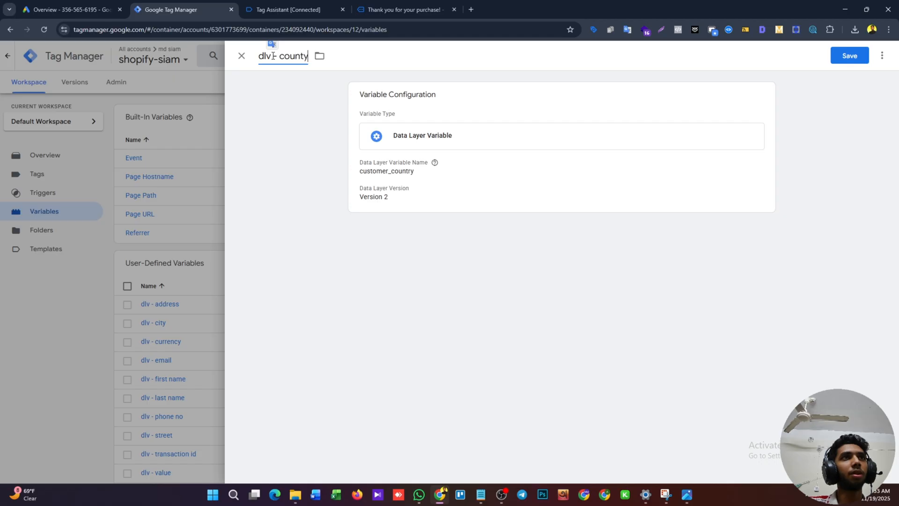
left_click(854, 59)
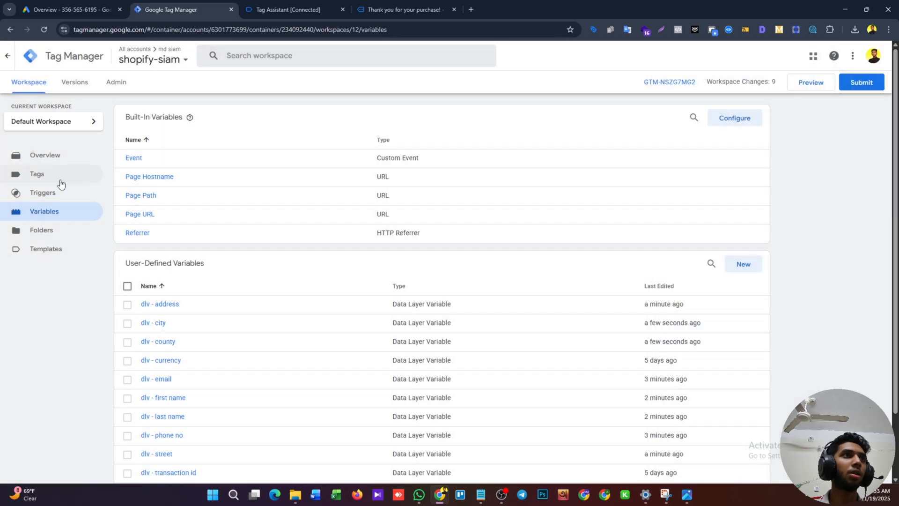
Start a new tag of the type Google Ads User-provided Data Event.
left_click(54, 180)
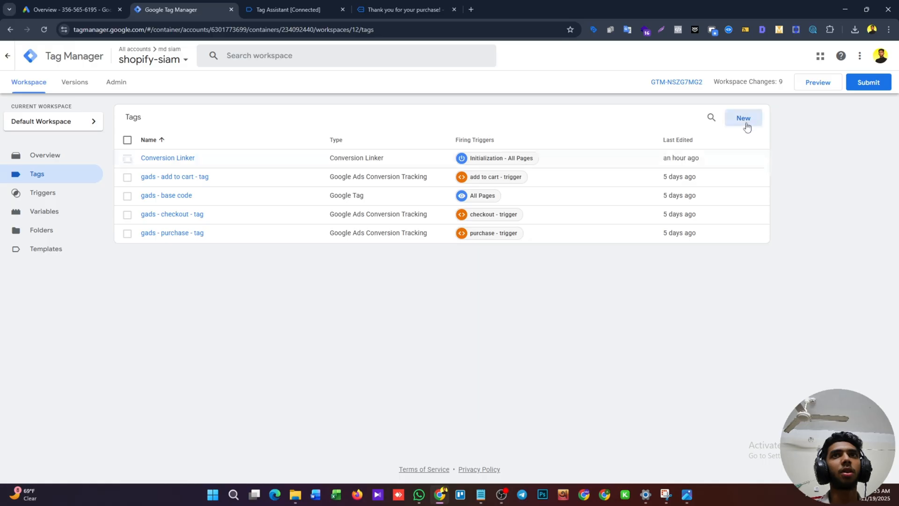
left_click(746, 124)
left_click(685, 140)
left_click(679, 164)
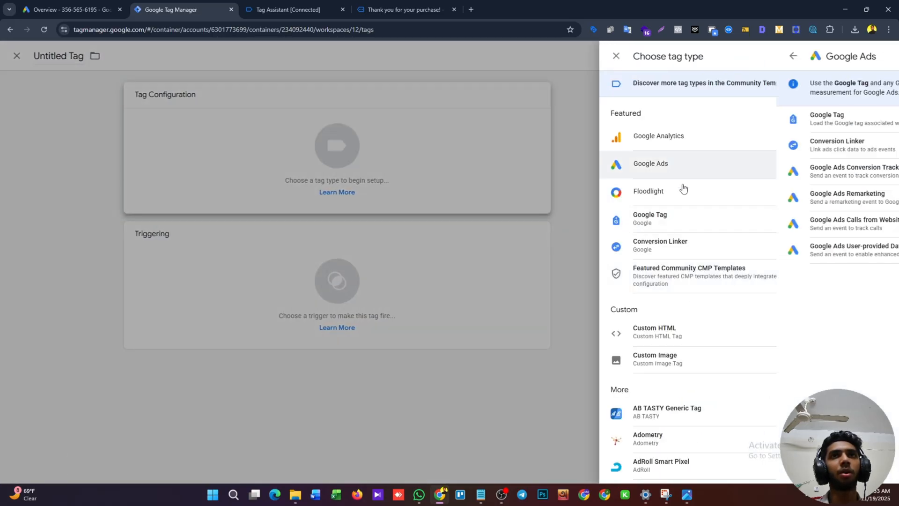
left_click(728, 265)
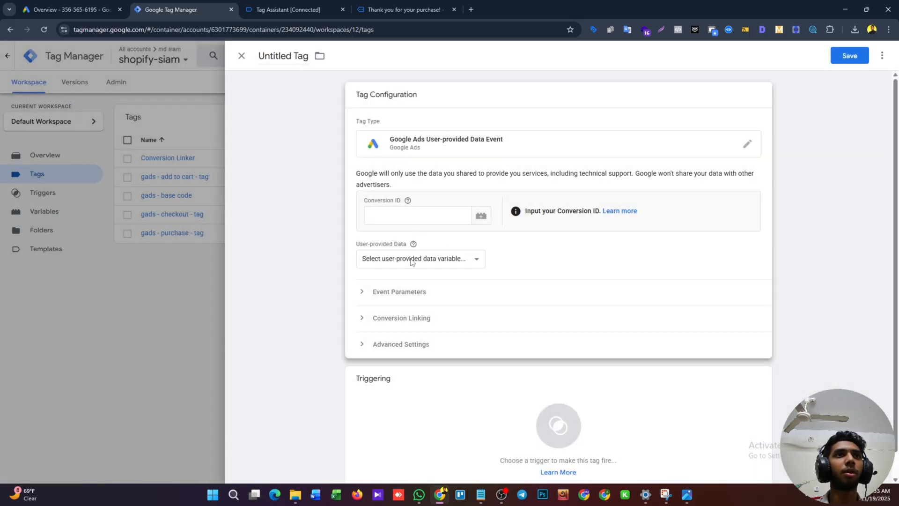
Switch to Google Ads and copy the conversion ID from the Purchase (1) conversion action's Google Tag Manager setup instructions.
left_click(425, 220)
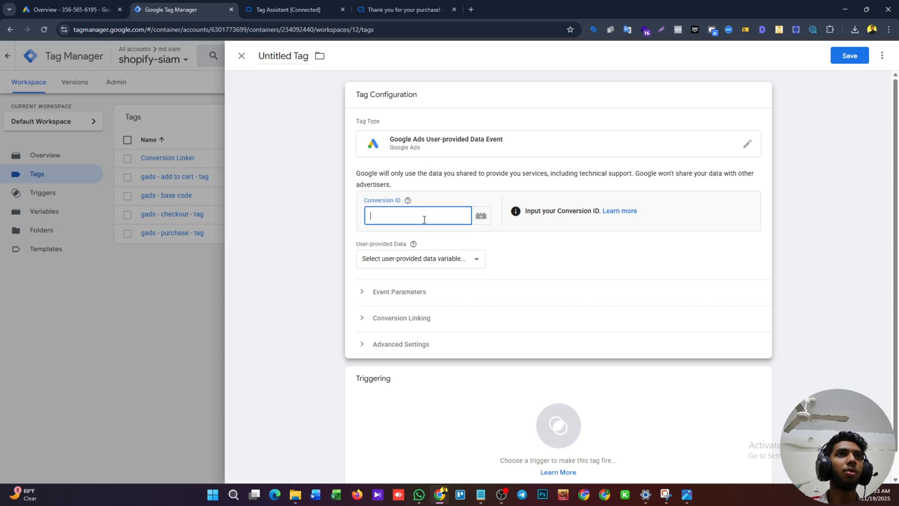
left_click(71, 9)
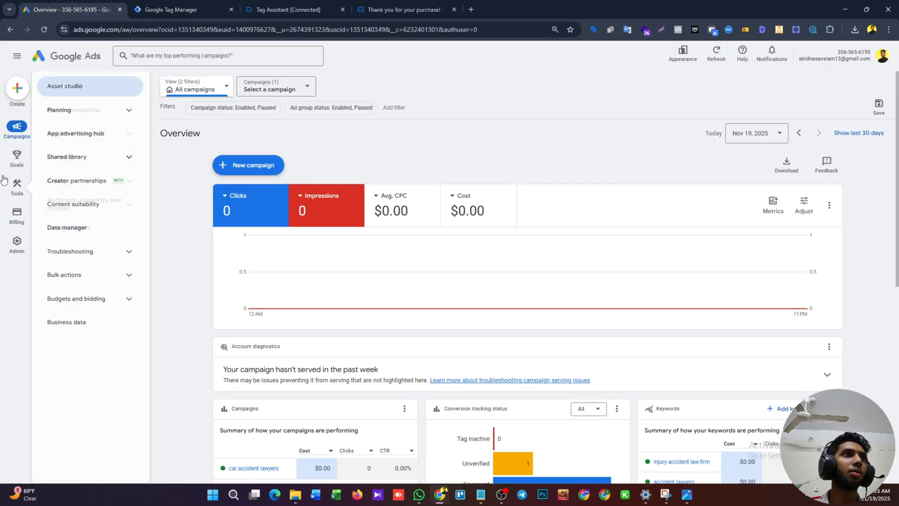
left_click(9, 159)
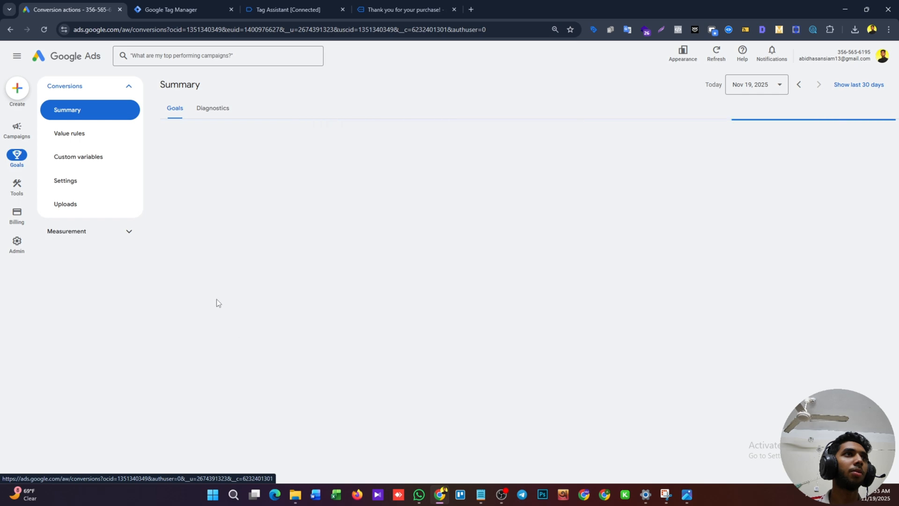
scroll(225, 328, "down", 5)
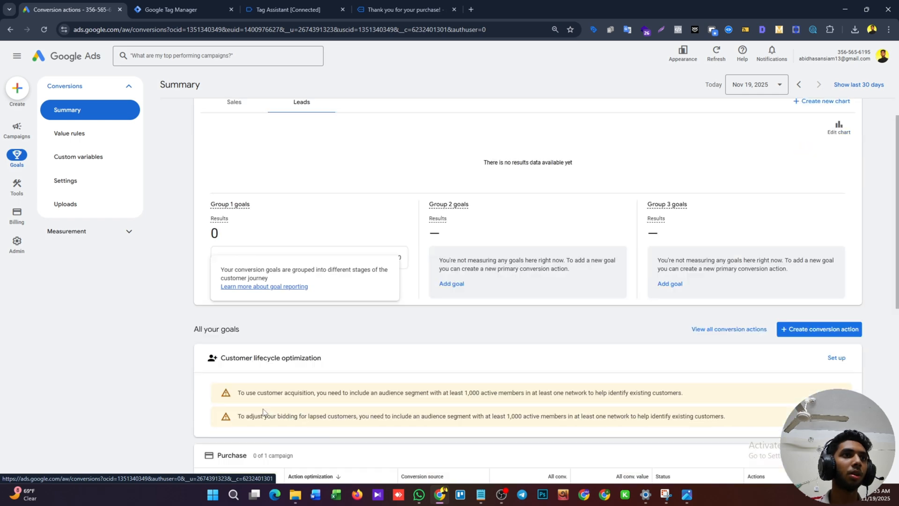
left_click(231, 355)
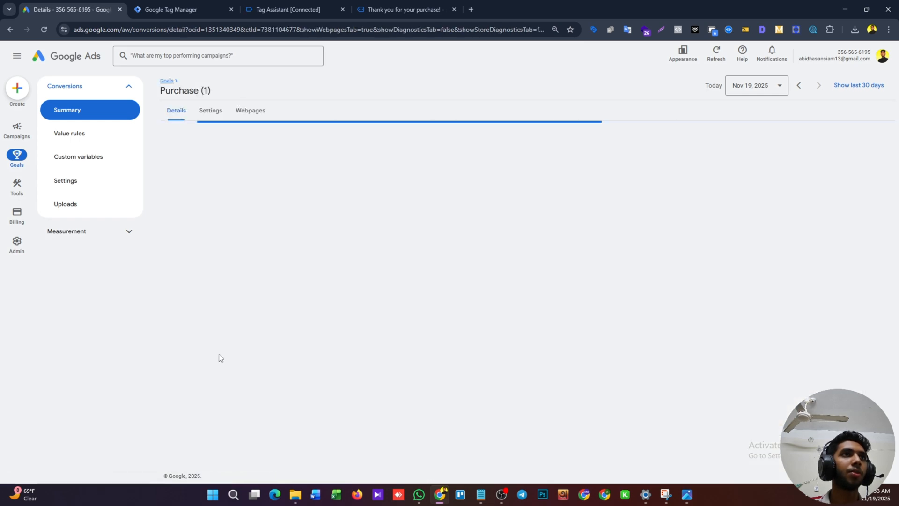
left_click(729, 366)
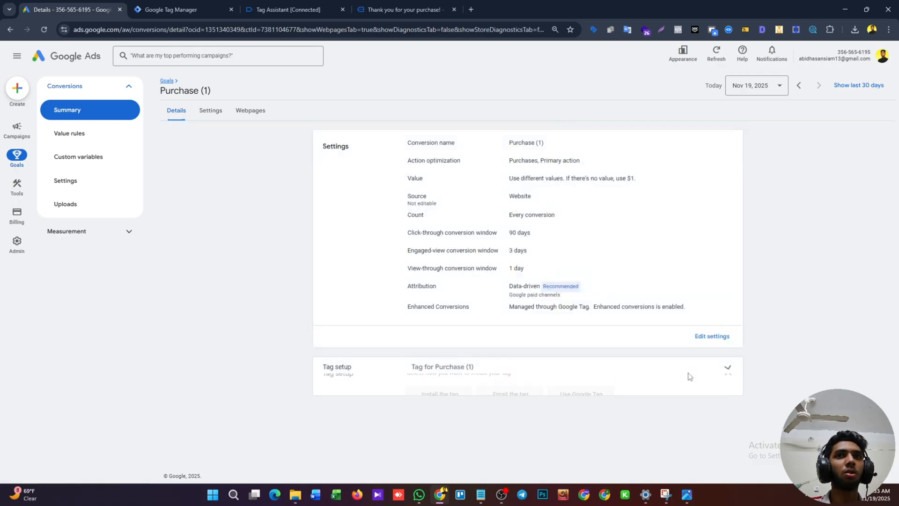
left_click(583, 430)
double_click(458, 374)
key("ctrl+c")
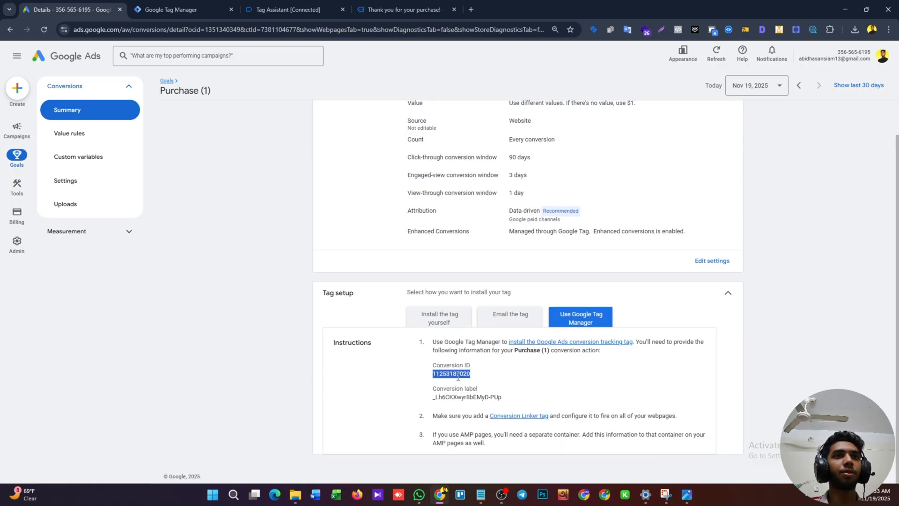
Return to Google Tag Manager and enter the copied conversion ID in the new User-provided Data Event tag.
left_click(135, 6)
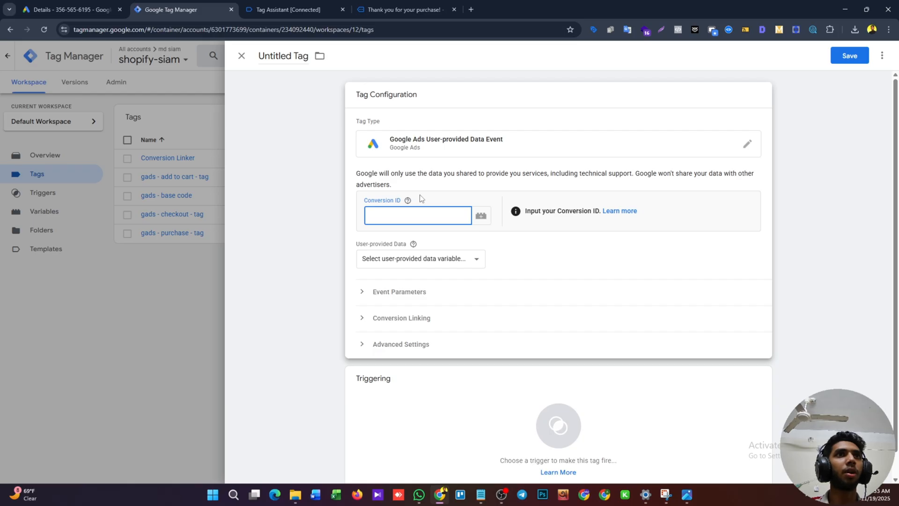
left_click(393, 215)
key("ctrl+v")
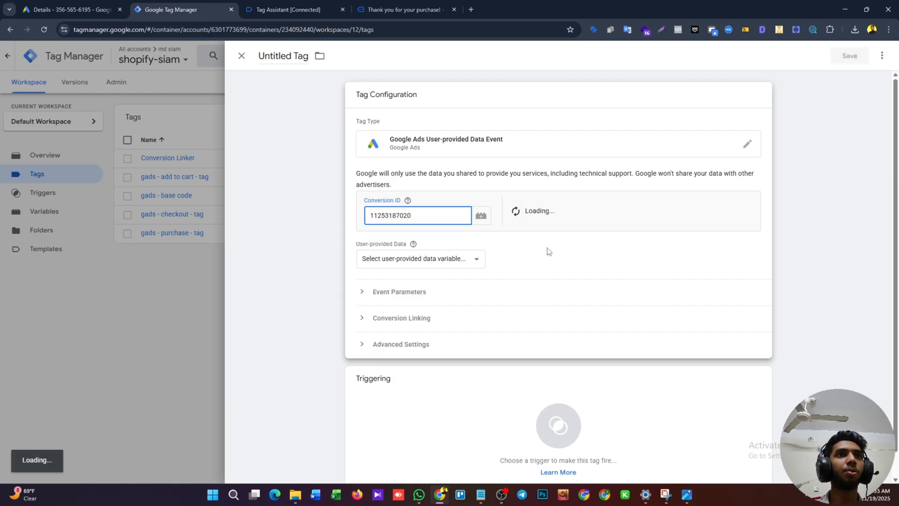
Create a manually configured user-provided data variable for the tag, mapping Email to {{dlv - email}} and Phone to {{dlv - phone no}}.
left_click(368, 262)
left_click(393, 298)
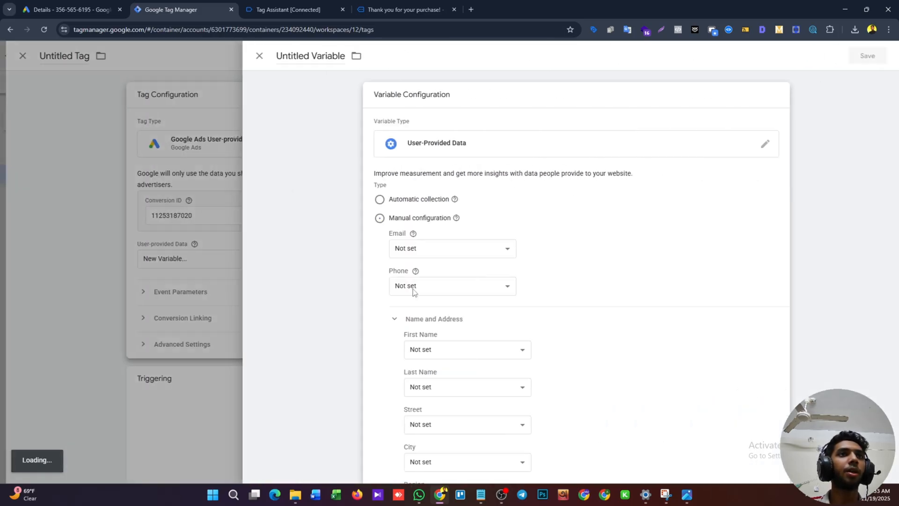
left_click(431, 254)
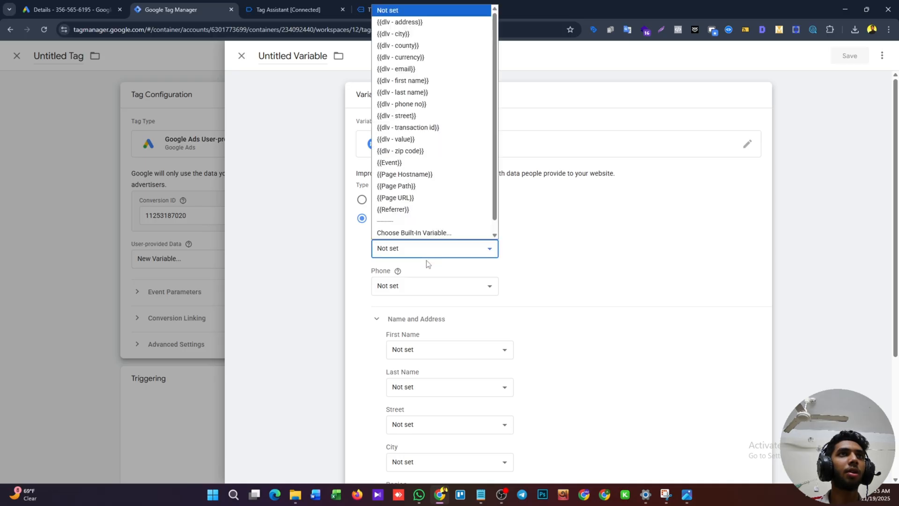
left_click(421, 251)
left_click(428, 251)
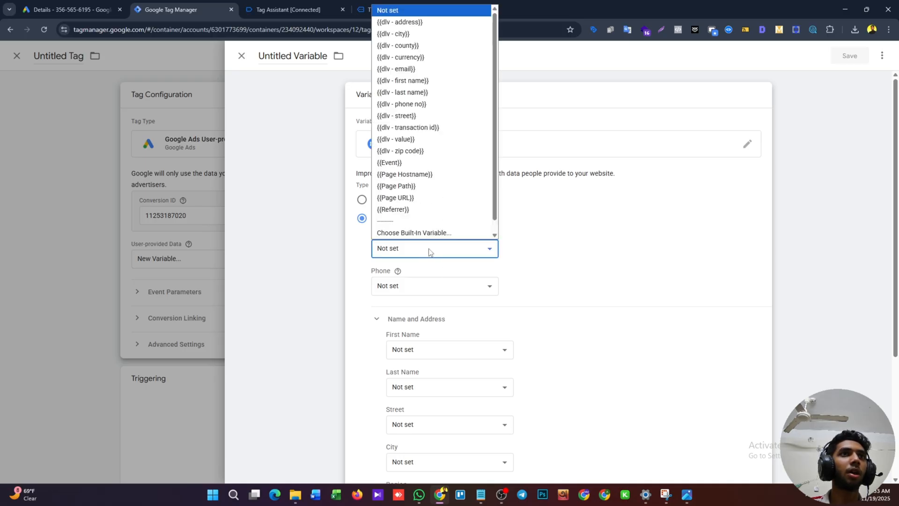
left_click(412, 69)
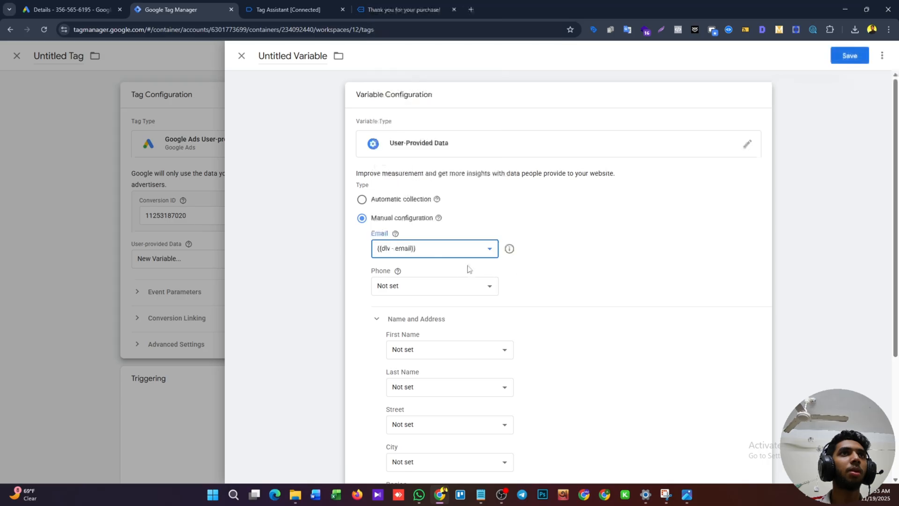
left_click(444, 286)
left_click(412, 141)
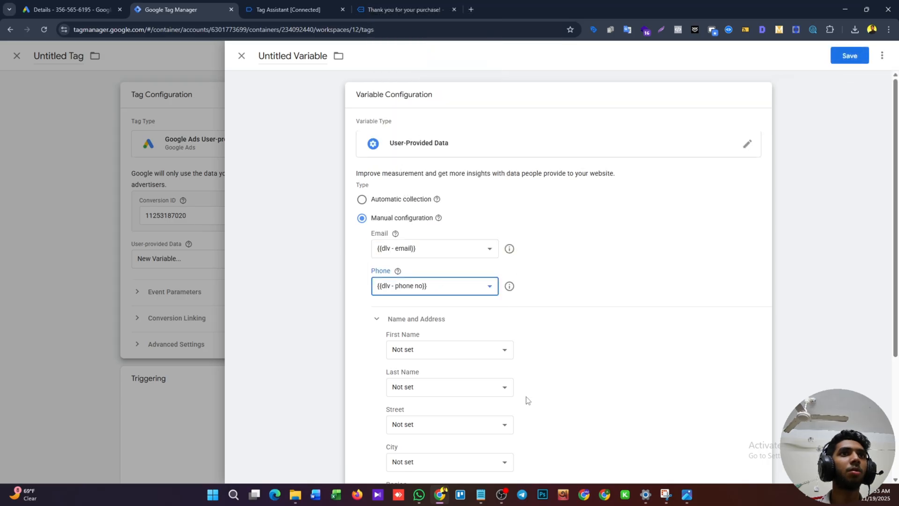
Map First Name to {{dlv - first name}} and Last Name to {{dlv - last name}} in the user-provided data variable.
left_click(452, 346)
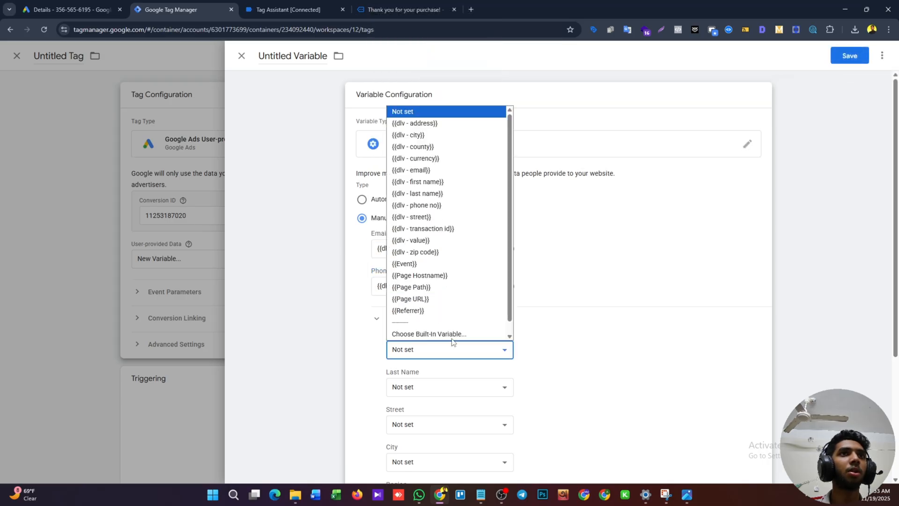
left_click(441, 181)
left_click(466, 387)
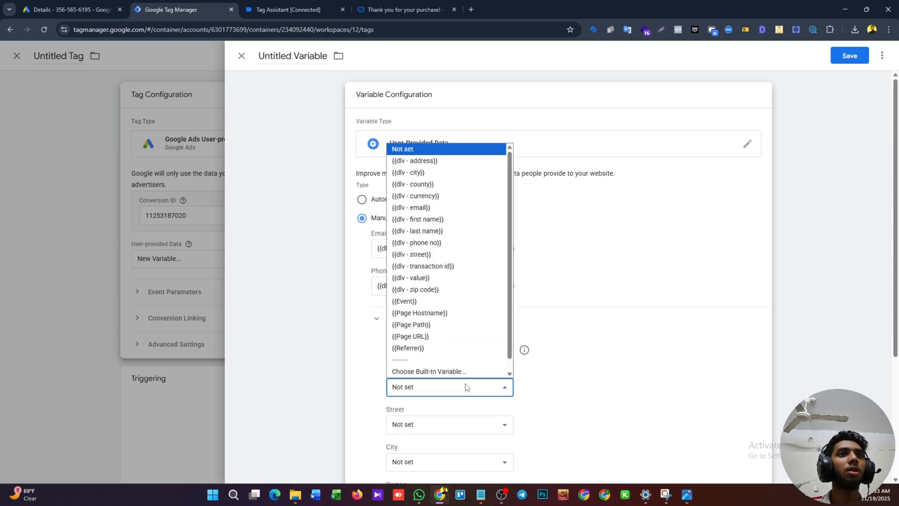
left_click(439, 231)
Map Street to {{dlv - street}} and City to {{dlv - city}} in the variable's address settings.
scroll(440, 400, "down", 1)
left_click(409, 380)
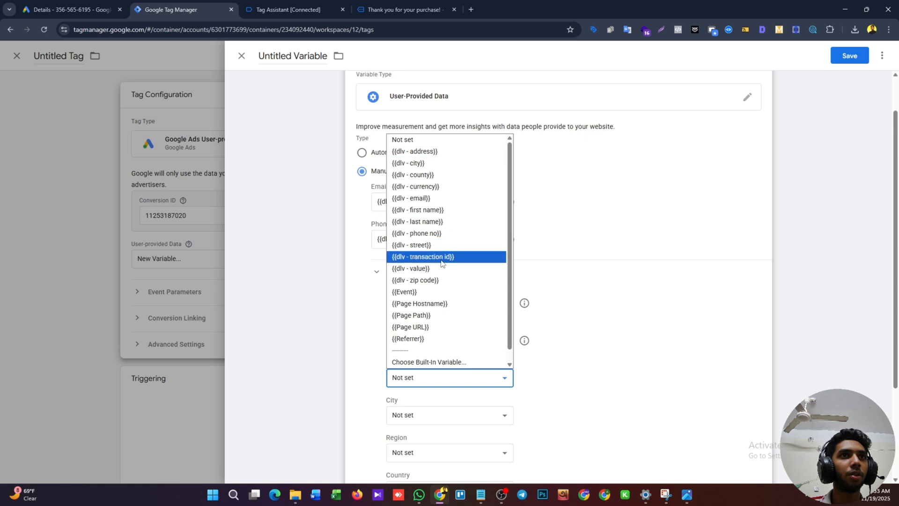
left_click(422, 245)
scroll(447, 324, "down", 1)
left_click(434, 366)
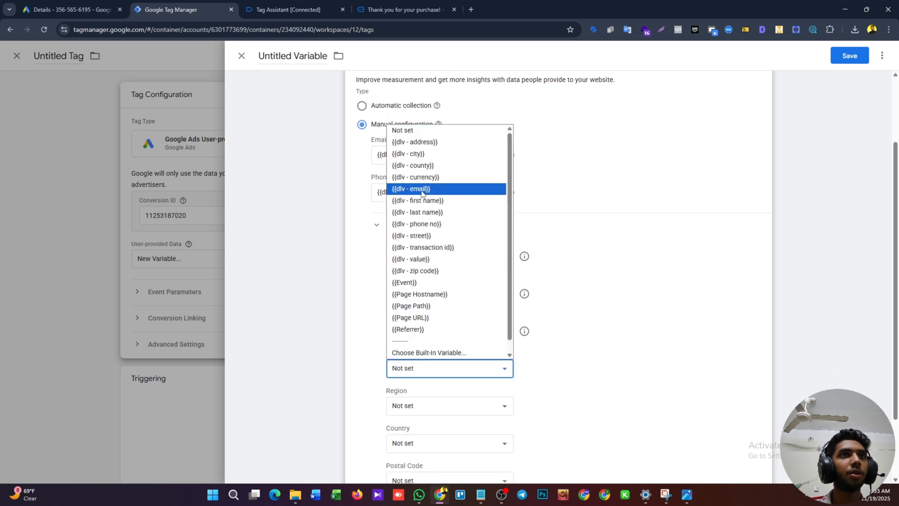
left_click(411, 154)
Map Region to {{dlv - address}}, Country to {{dlv - county}} and Postal Code to {{dlv - zip code}}.
scroll(437, 368, "down", 1)
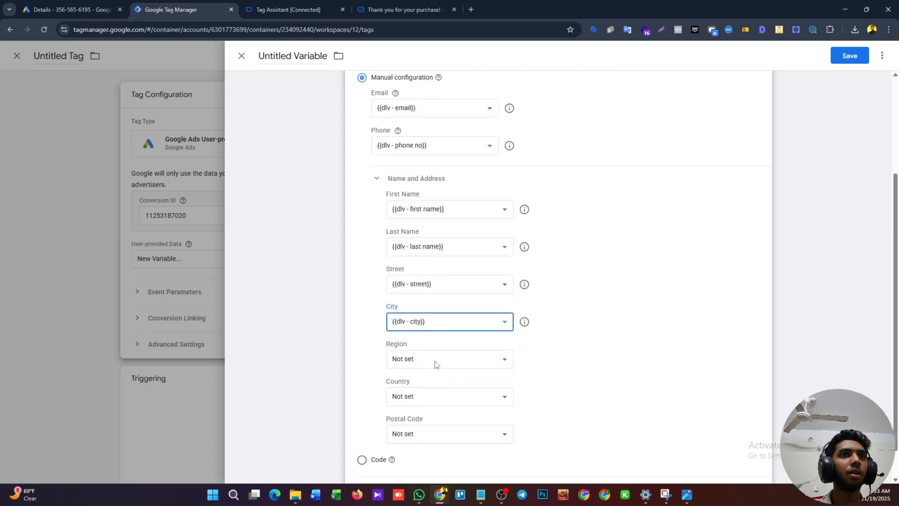
left_click(436, 364)
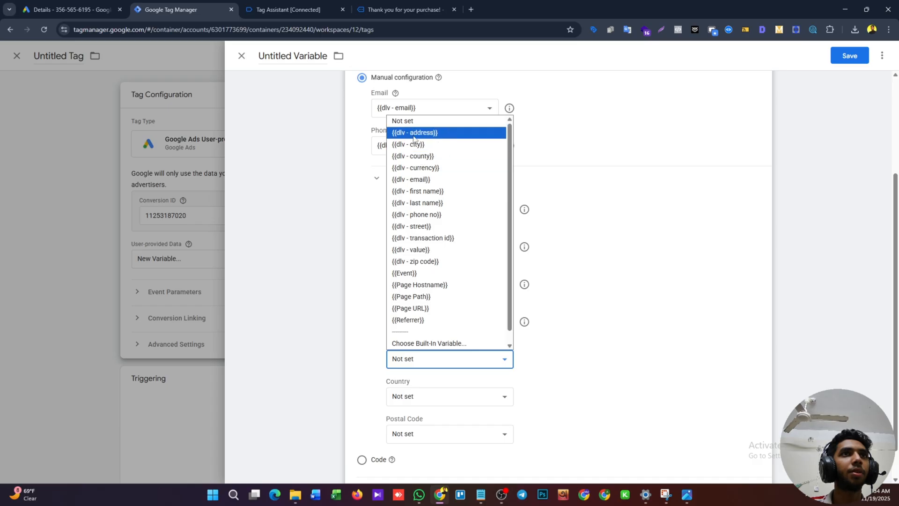
left_click(414, 133)
scroll(454, 365, "down", 1)
left_click(447, 364)
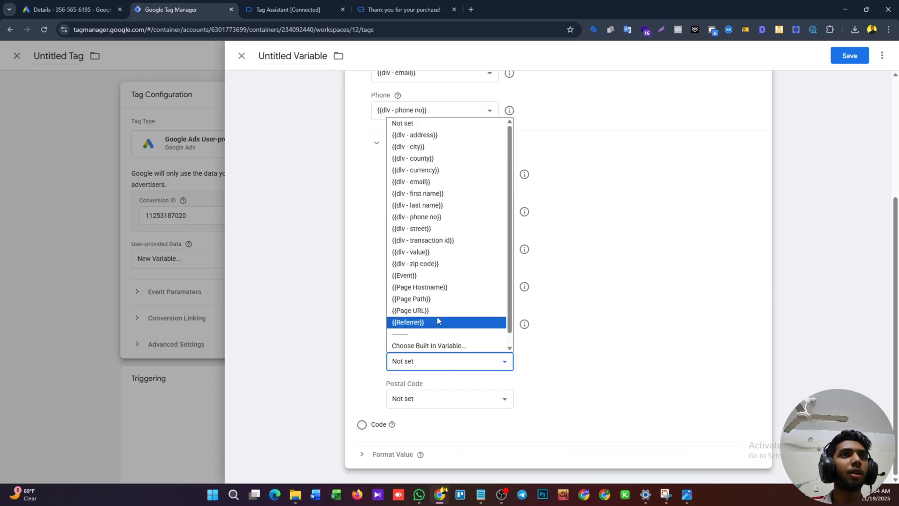
left_click(422, 159)
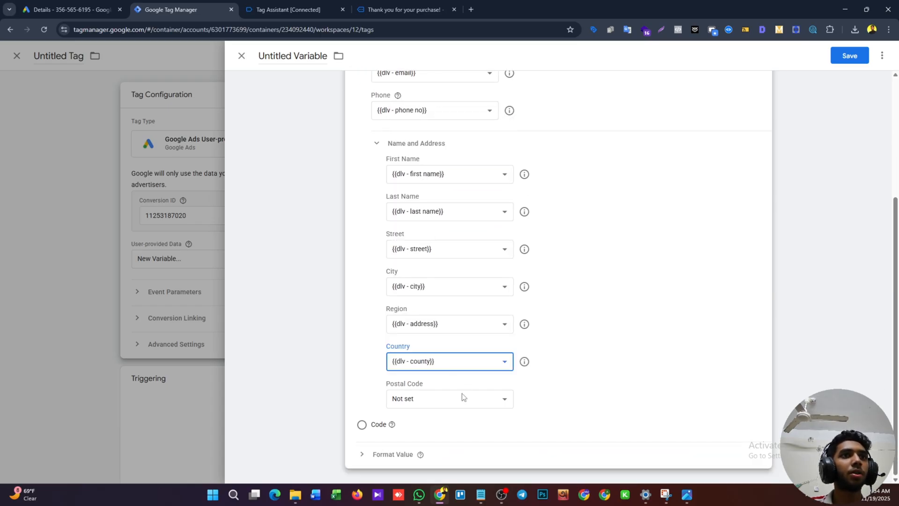
left_click(464, 397)
left_click(422, 301)
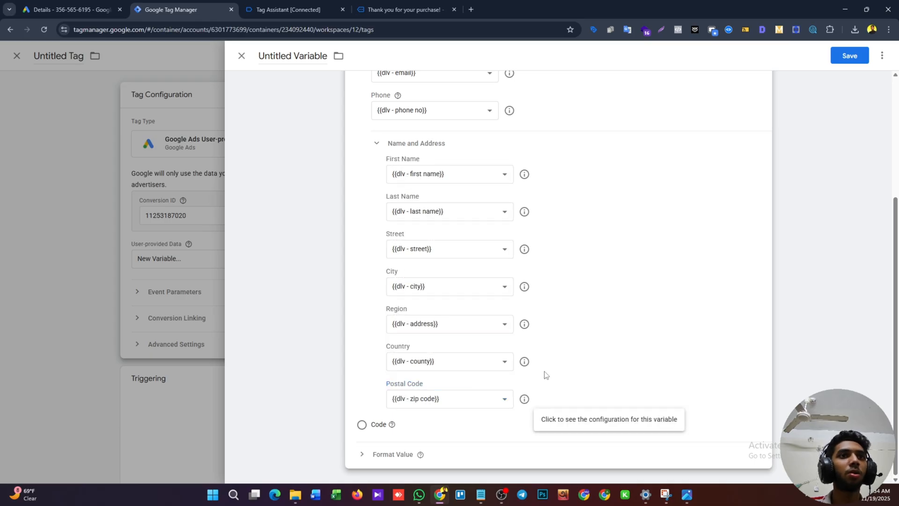
Review the variable mappings and save the variable under the name "User-Provided Data".
scroll(601, 422, "up", 1)
scroll(601, 421, "down", 1)
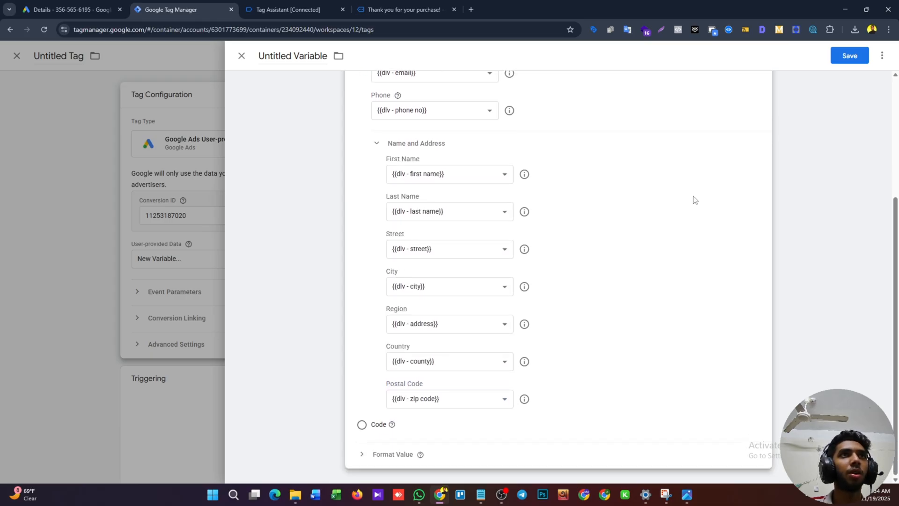
left_click(844, 56)
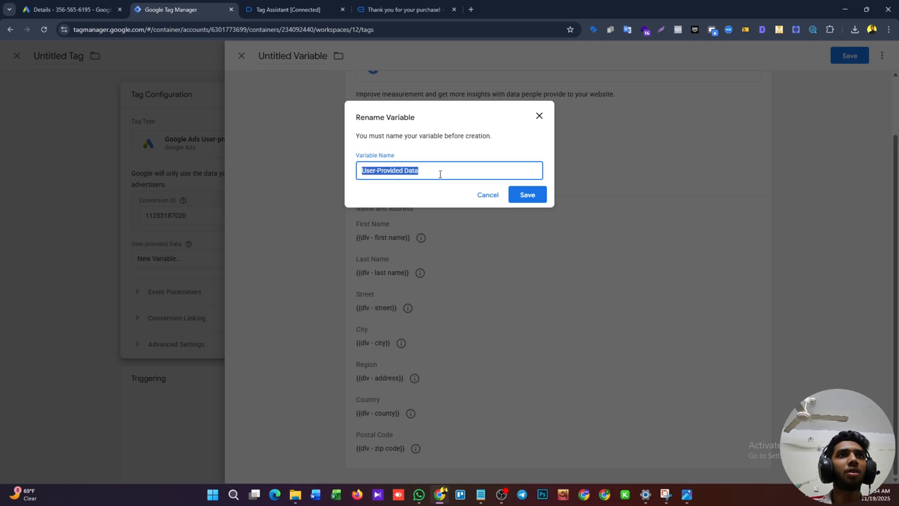
left_click(440, 174)
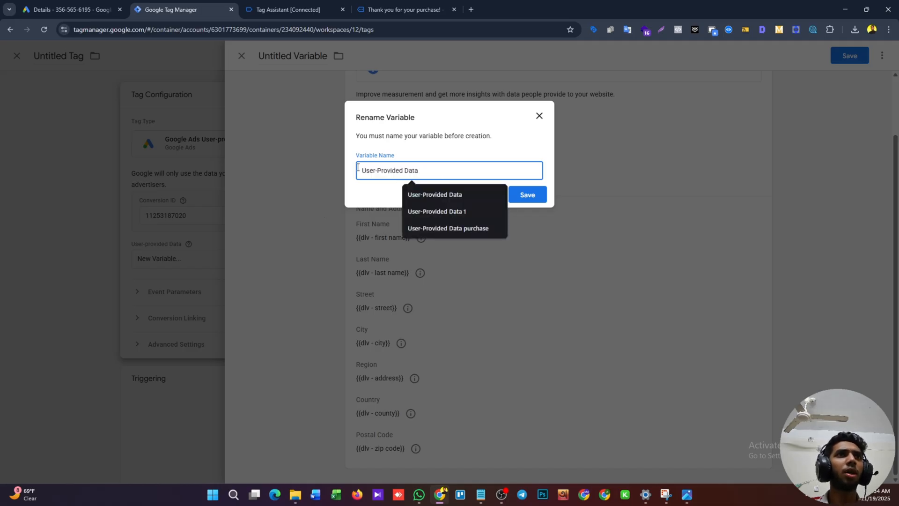
left_click(528, 194)
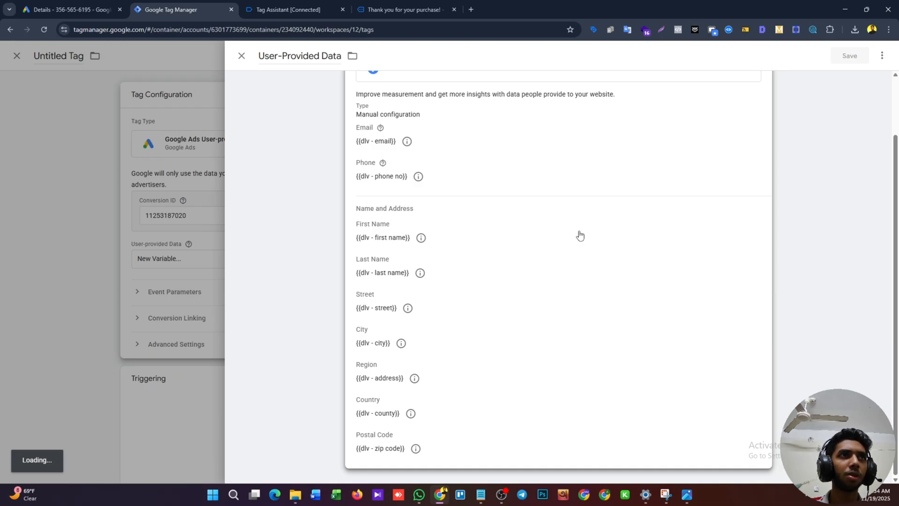
Assign "purchase - trigger" to the tag and save it as "Google Ads User-provided Data Event".
scroll(588, 298, "down", 1)
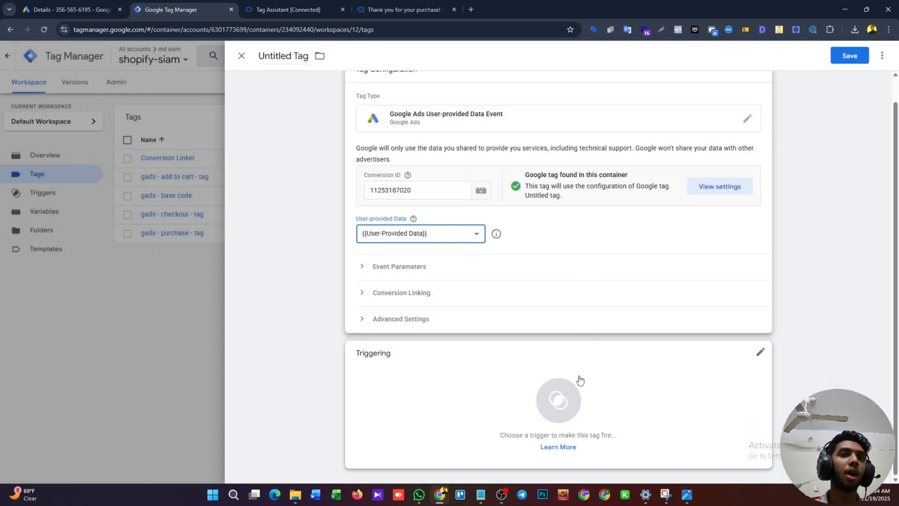
left_click(579, 377)
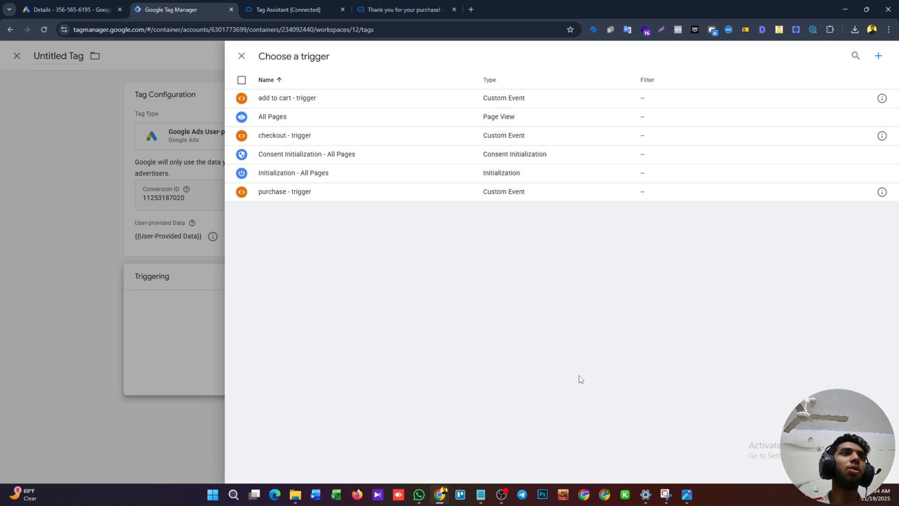
left_click(328, 199)
left_click(834, 62)
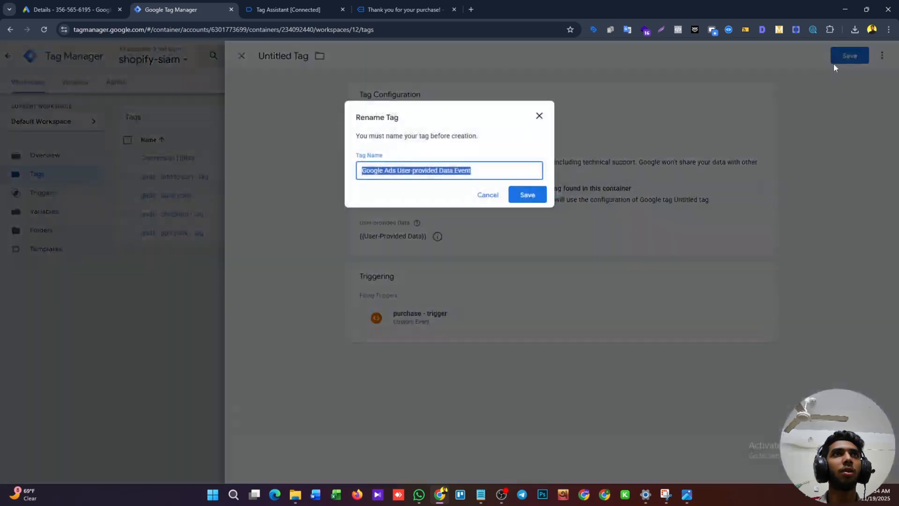
left_click(527, 195)
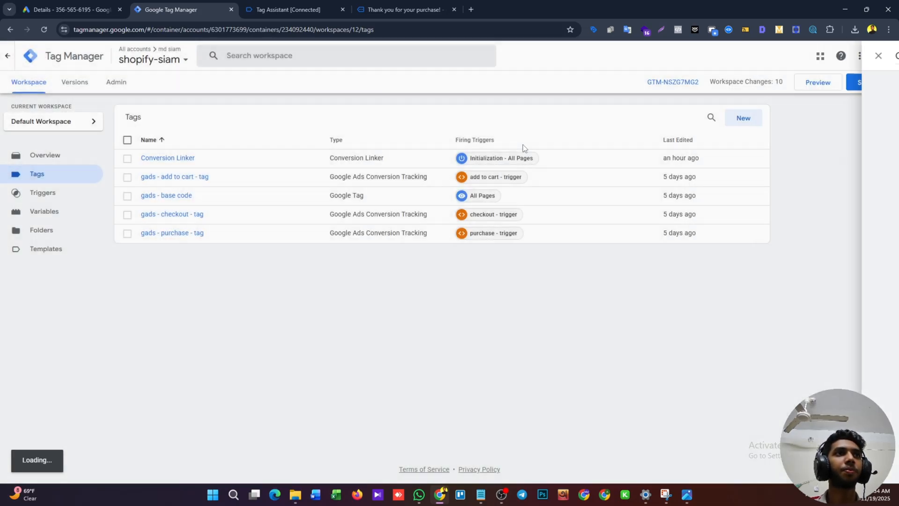
Submit the workspace changes and publish them to the Live environment without a version name or description.
left_click(867, 82)
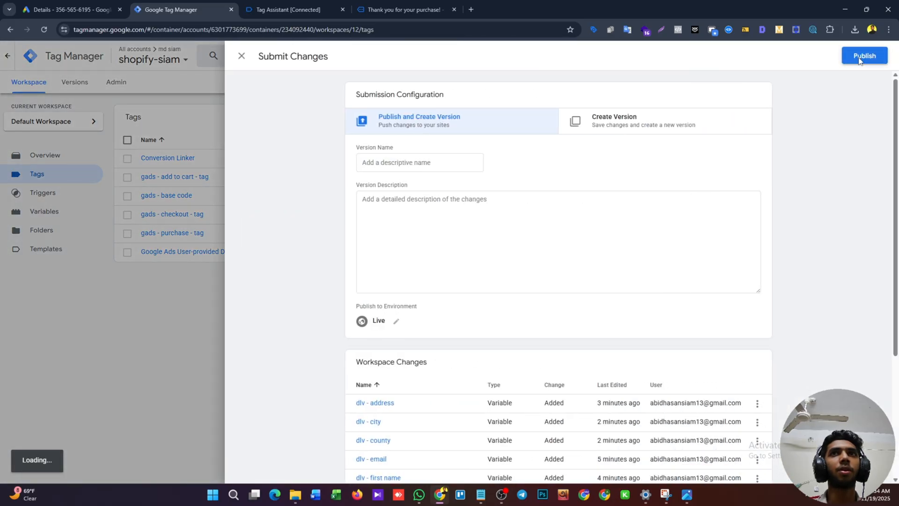
left_click(862, 55)
left_click(515, 329)
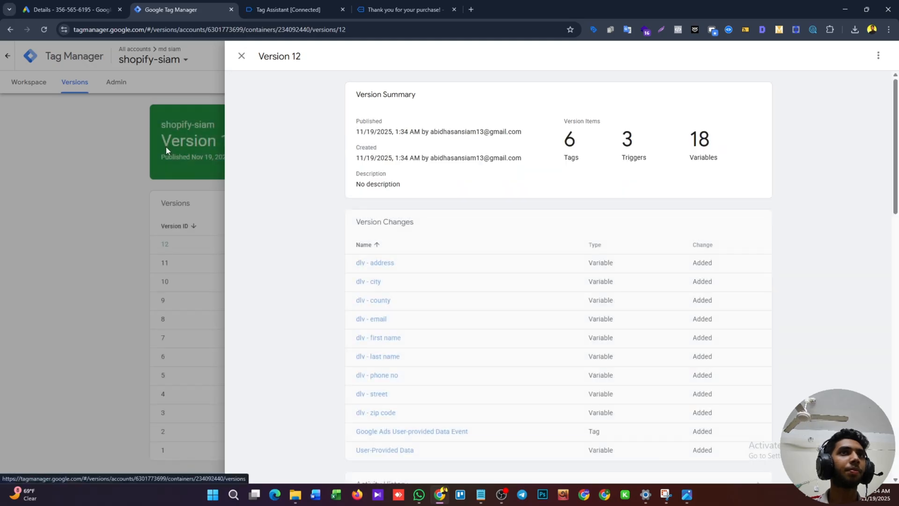
Return to the container's workspace and start preview mode, continuing into the connected Tag Assistant session.
left_click(166, 146)
left_click(22, 79)
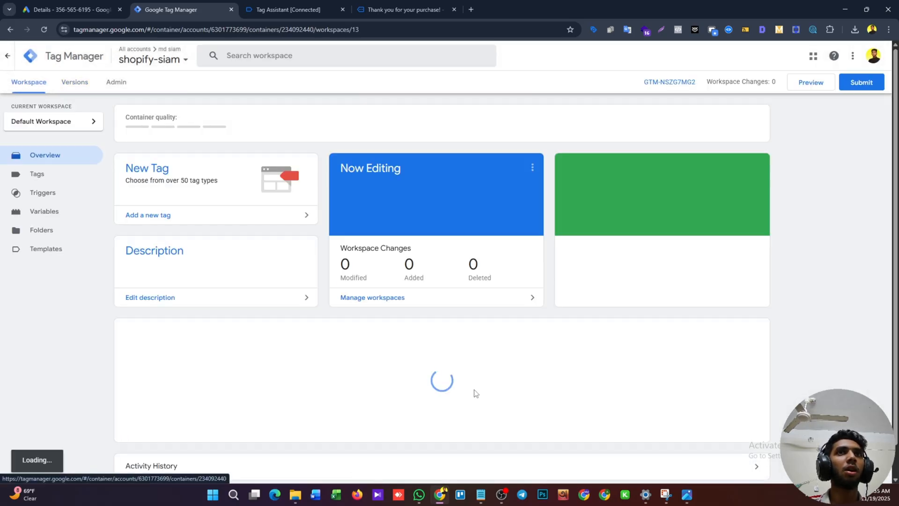
left_click(812, 86)
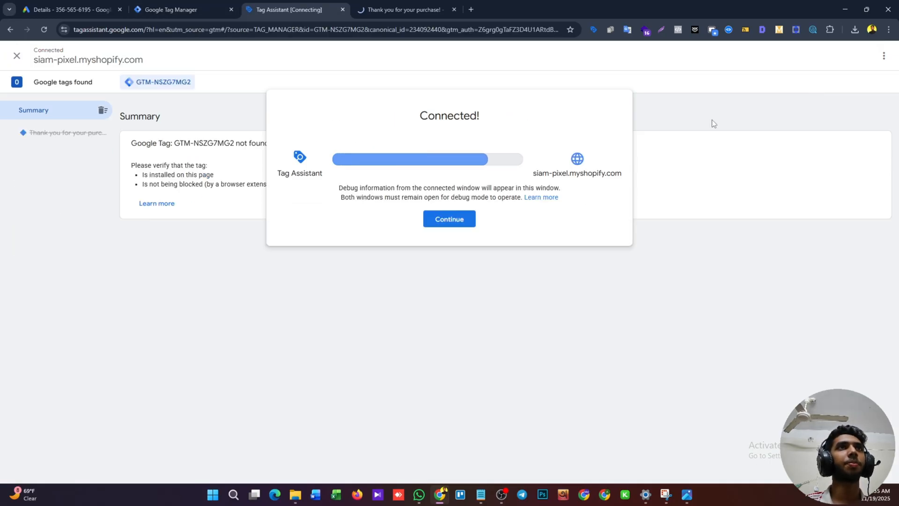
left_click(466, 217)
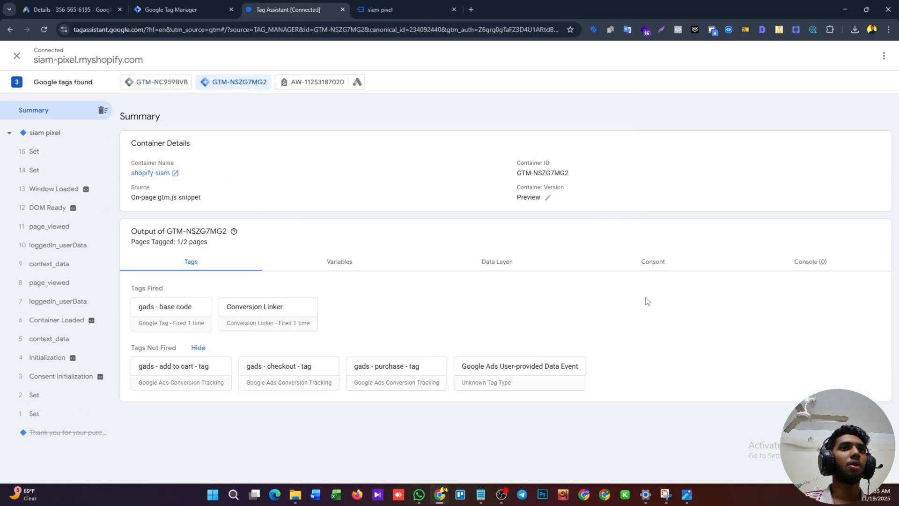
Switch to the connected Shopify store and add the 6PCS Juggling Balls Set to the cart.
left_click(405, 4)
left_click(286, 5)
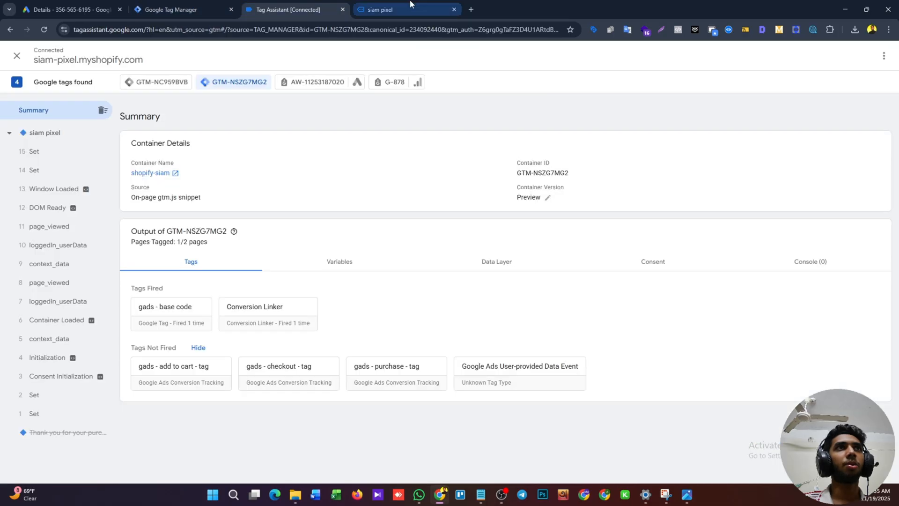
left_click(411, 5)
scroll(474, 310, "down", 5)
scroll(474, 310, "down", 4)
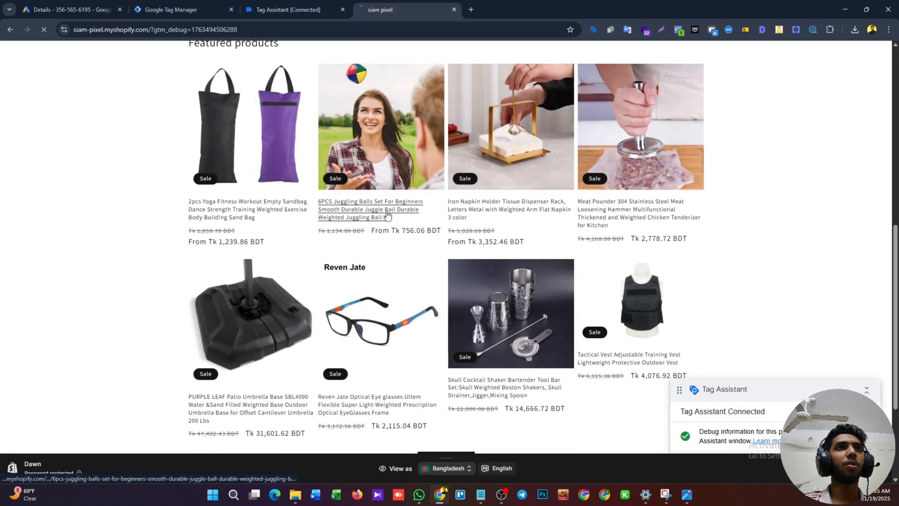
left_click(387, 216)
scroll(401, 234, "down", 3)
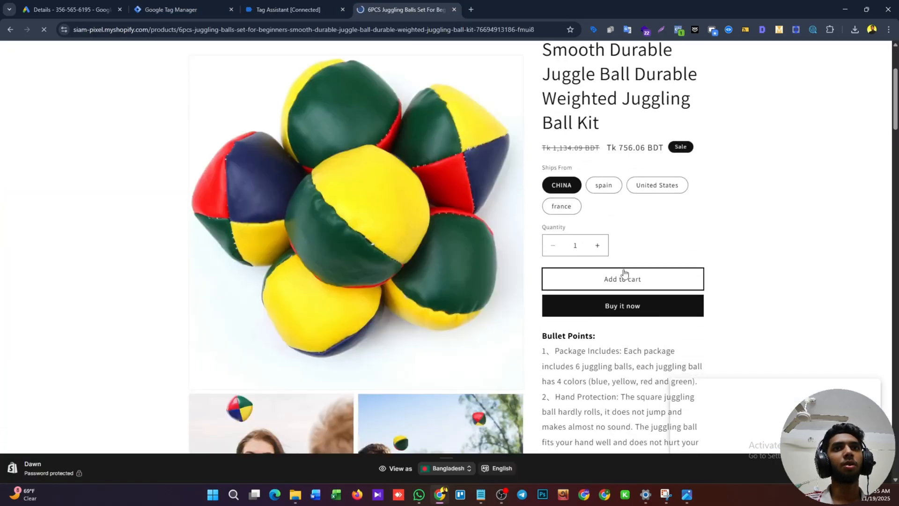
left_click(623, 271)
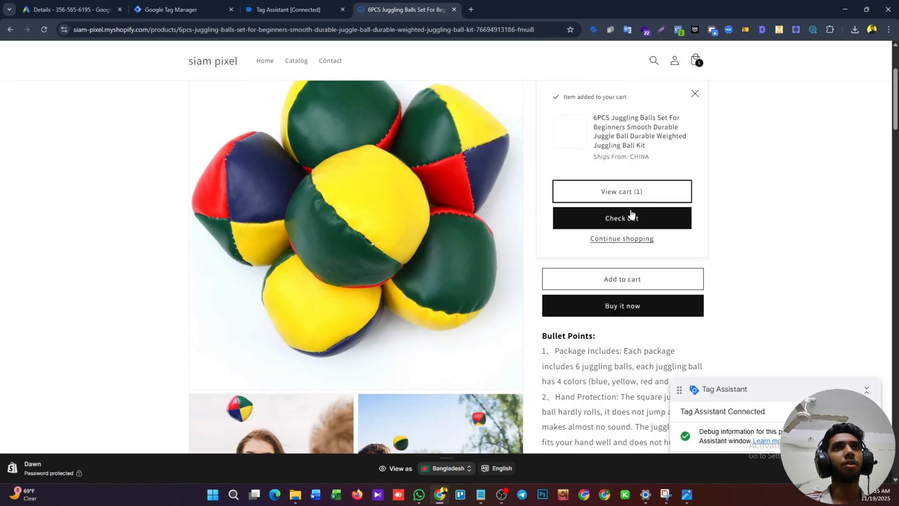
Proceed to checkout and fill in the contact e-mail and delivery details from the saved customer profile.
left_click(630, 220)
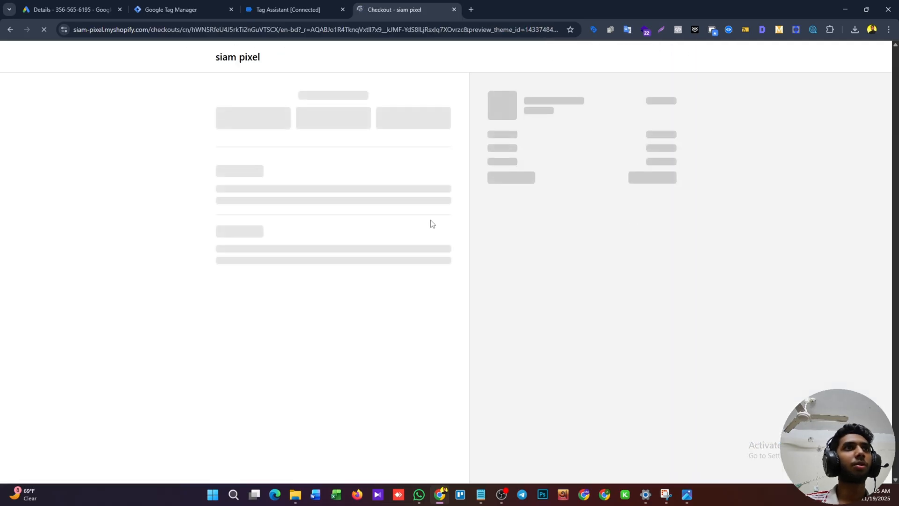
left_click(292, 117)
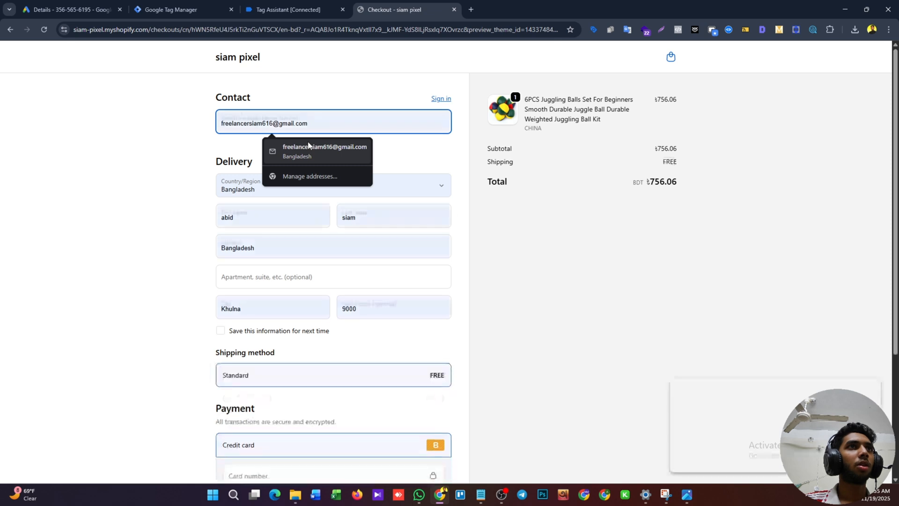
left_click(304, 153)
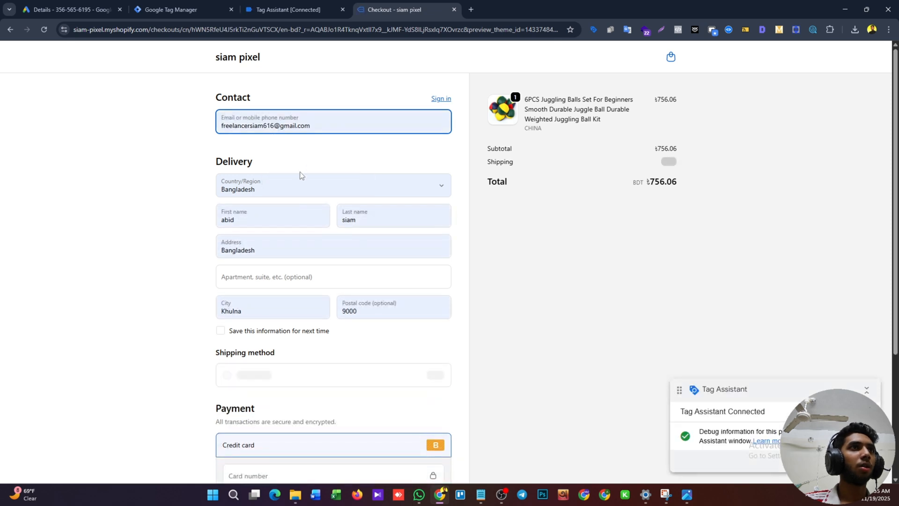
Enter the test card number, expiration date and security code in the credit card payment section, and pay for the order.
scroll(301, 177, "down", 4)
left_click(283, 297)
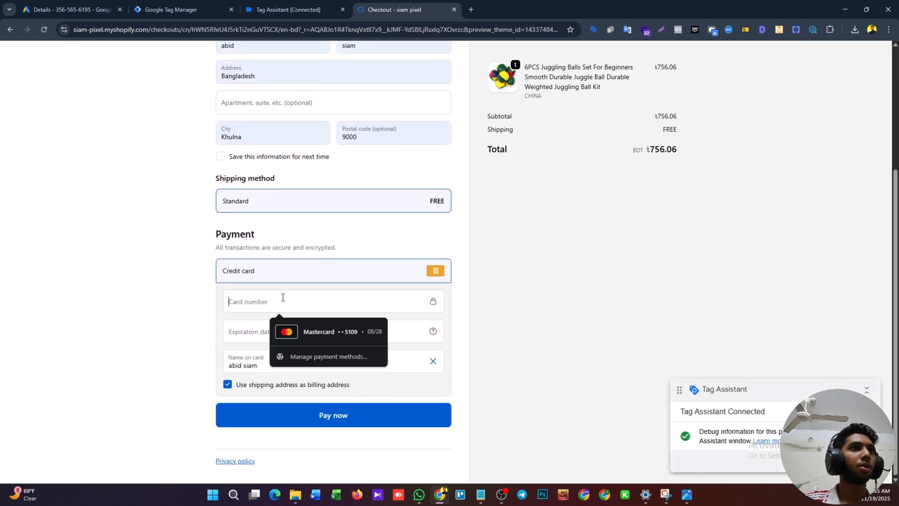
type("1")
left_click(257, 327)
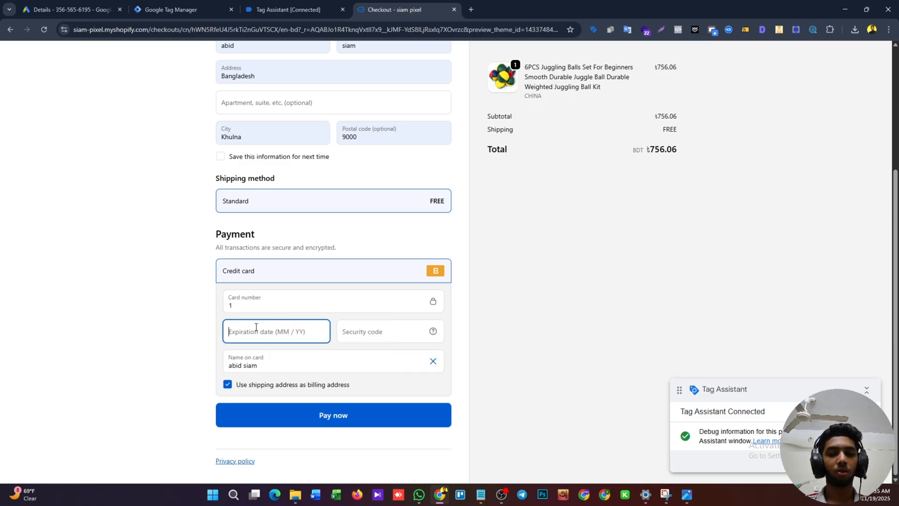
type("10 / ")
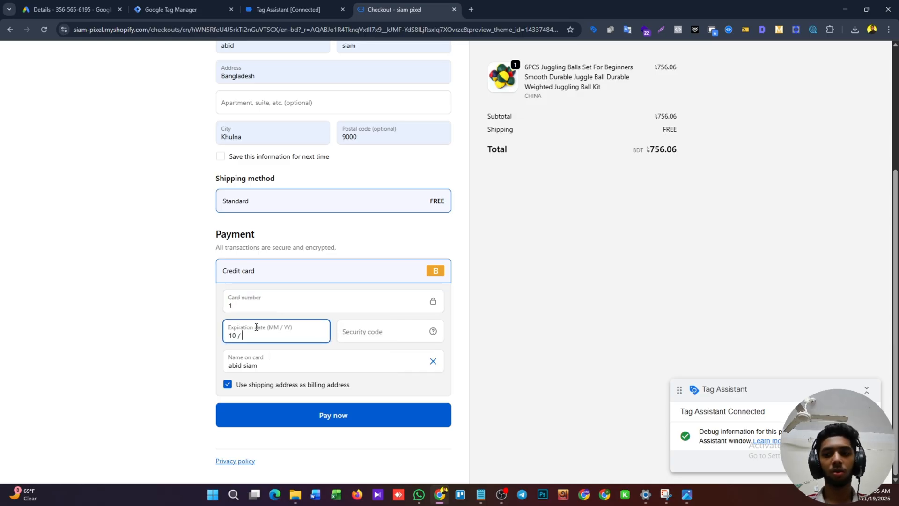
type("30")
left_click(345, 329)
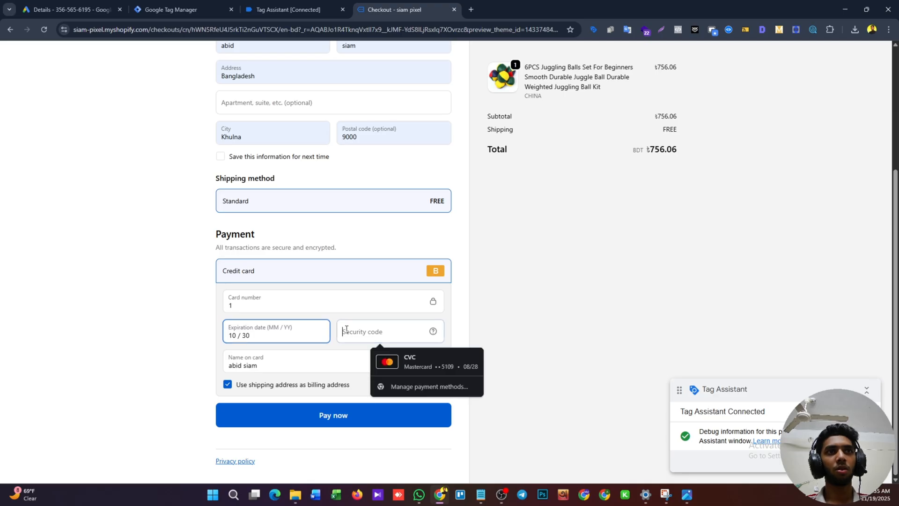
type("111")
left_click(334, 424)
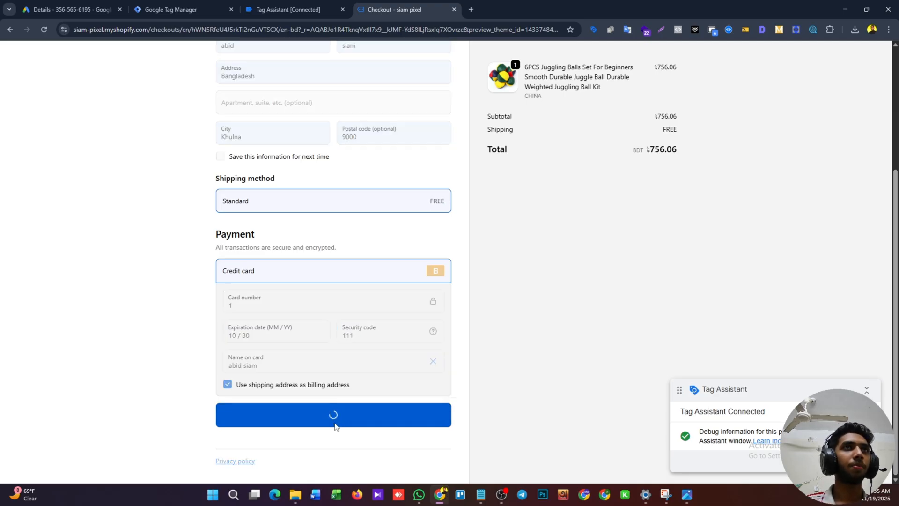
Switch to the Tag Assistant session and examine the purchase event's fired tags and its customer data layer variables.
left_click(302, 6)
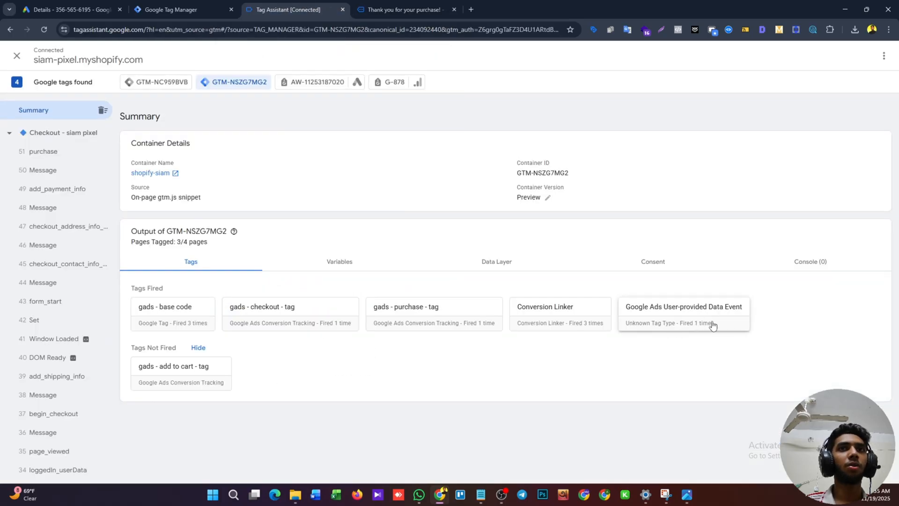
left_click(64, 154)
left_click(341, 216)
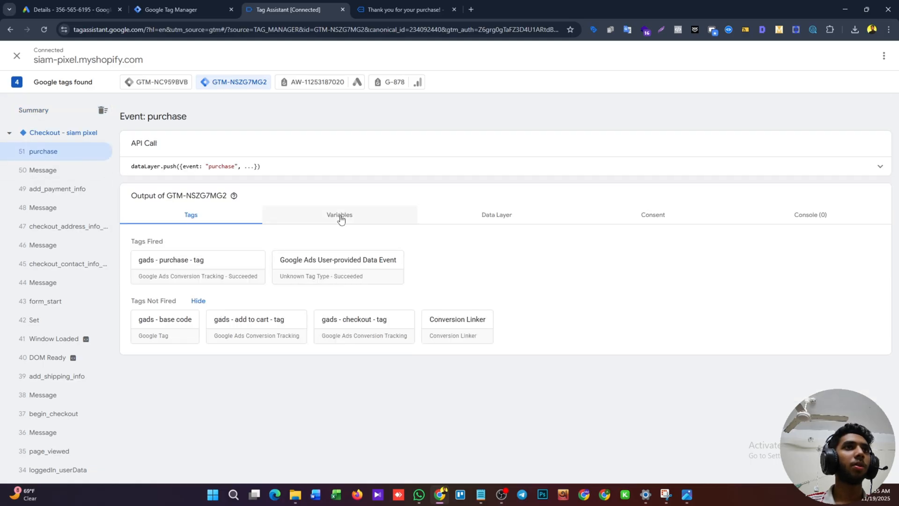
scroll(337, 342, "down", 3)
scroll(336, 341, "up", 2)
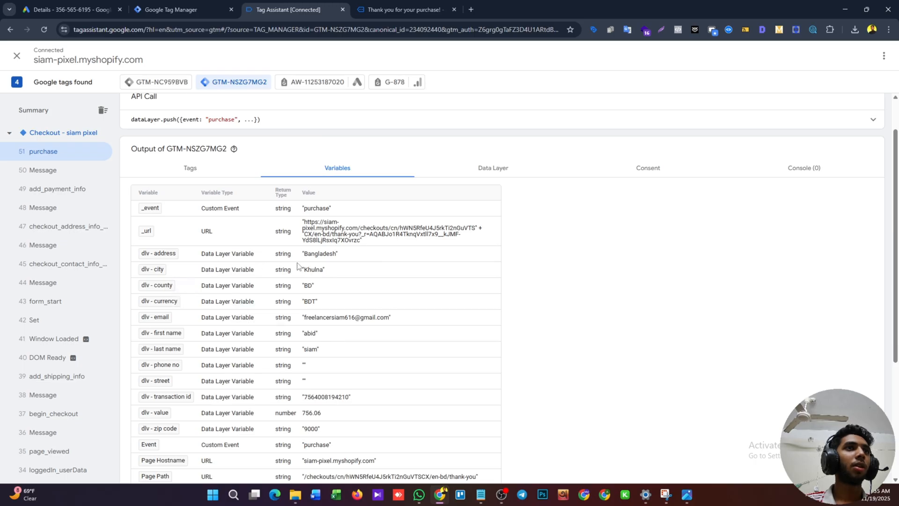
left_click_drag(303, 255, 336, 251)
left_click(232, 270)
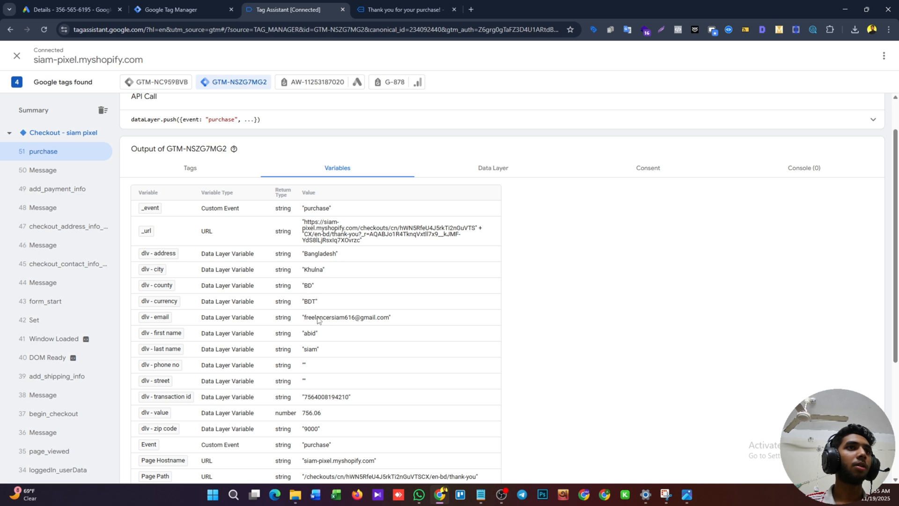
scroll(371, 322, "down", 1)
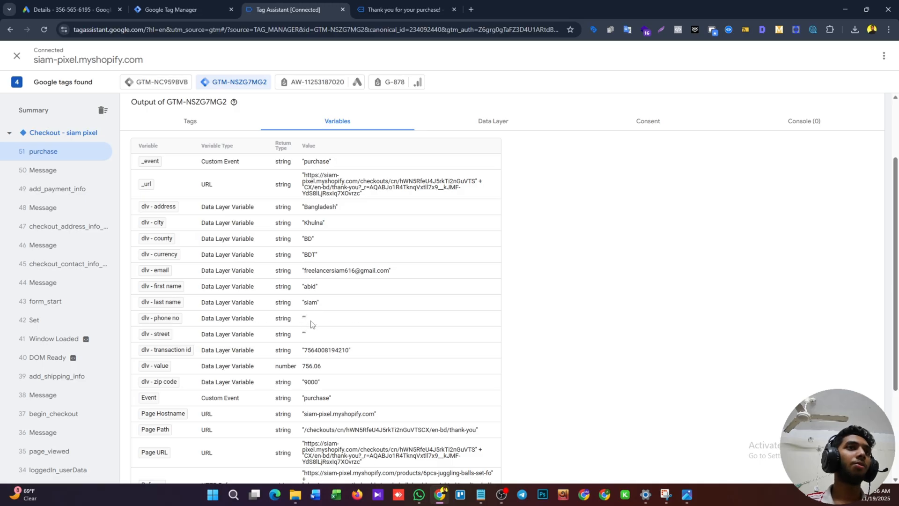
Compare the order confirmation page with the purchase event's variables, checking the User-Provided Data object, transaction value and remaining customer fields.
left_click(405, 10)
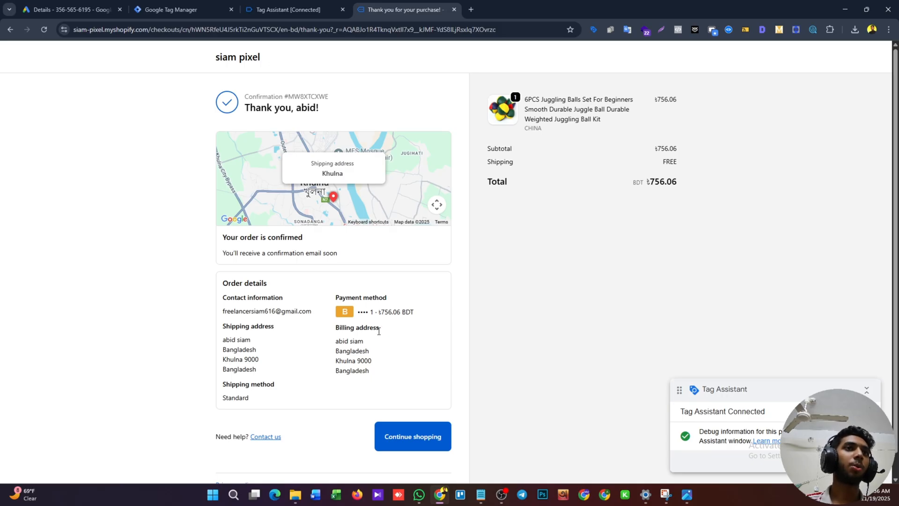
key("ctrl+shift+Tab")
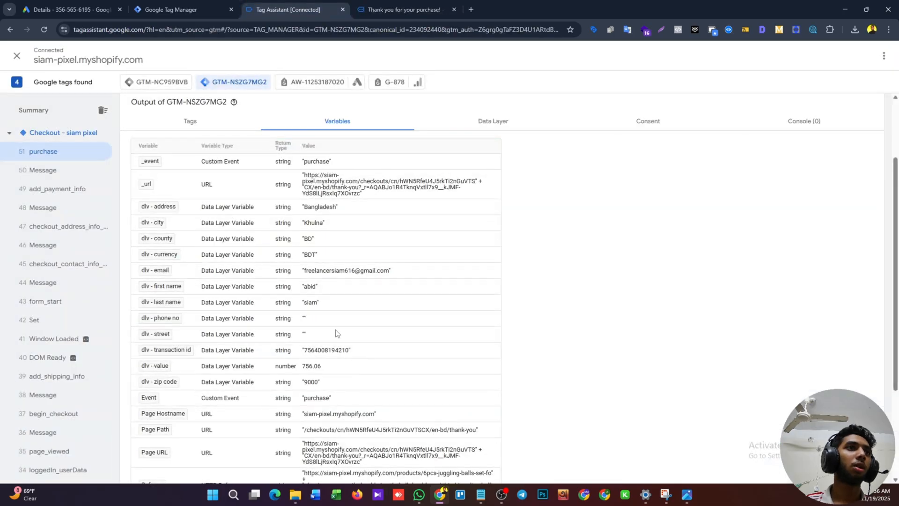
scroll(327, 335, "down", 1)
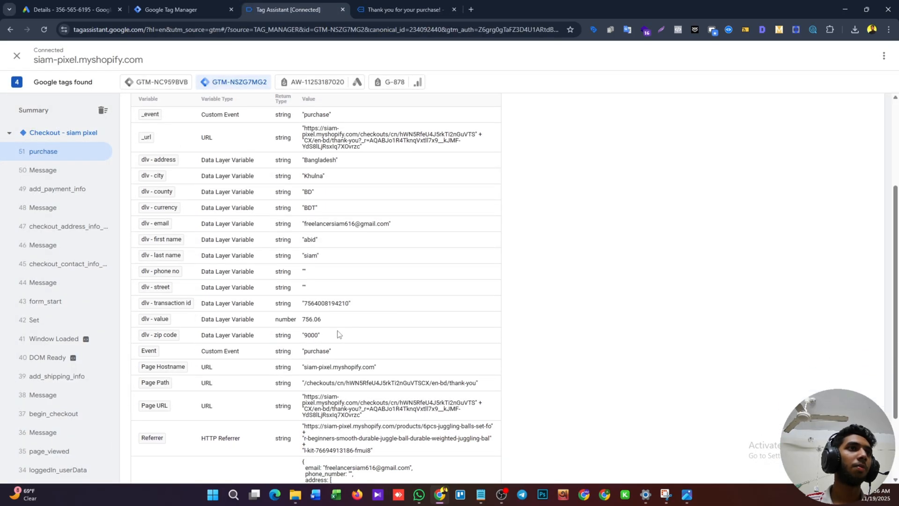
scroll(339, 334, "down", 2)
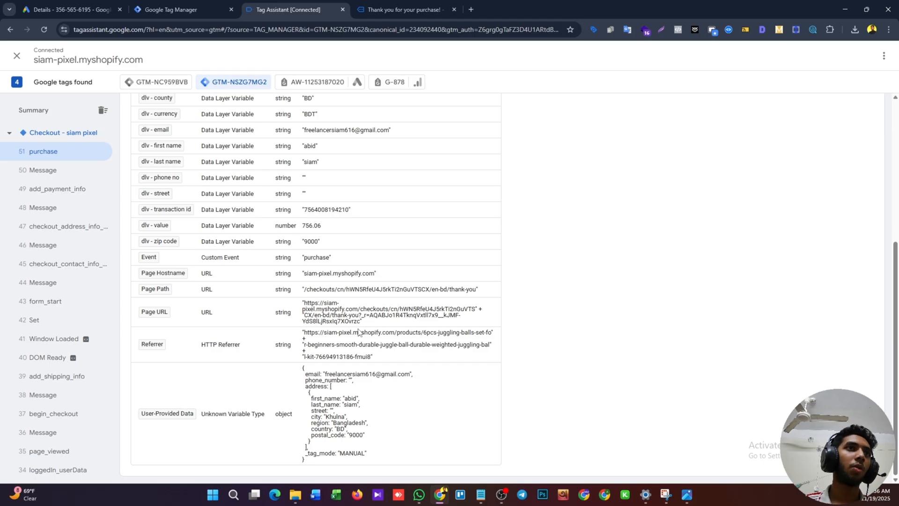
scroll(358, 332, "up", 3)
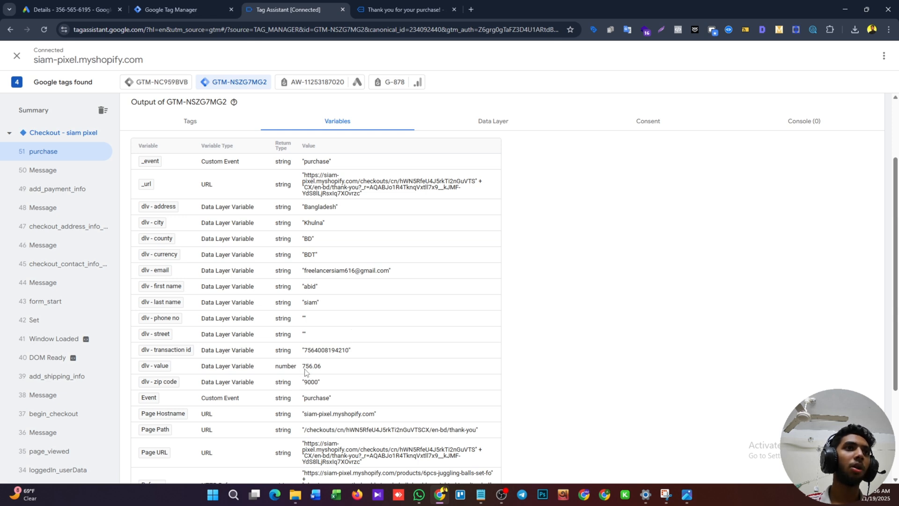
mouse_move(305, 369)
left_mouse_down()
mouse_move(340, 368)
mouse_move(290, 369)
mouse_move(310, 368)
mouse_move(303, 369)
left_mouse_up()
left_click(322, 363)
left_click(336, 365)
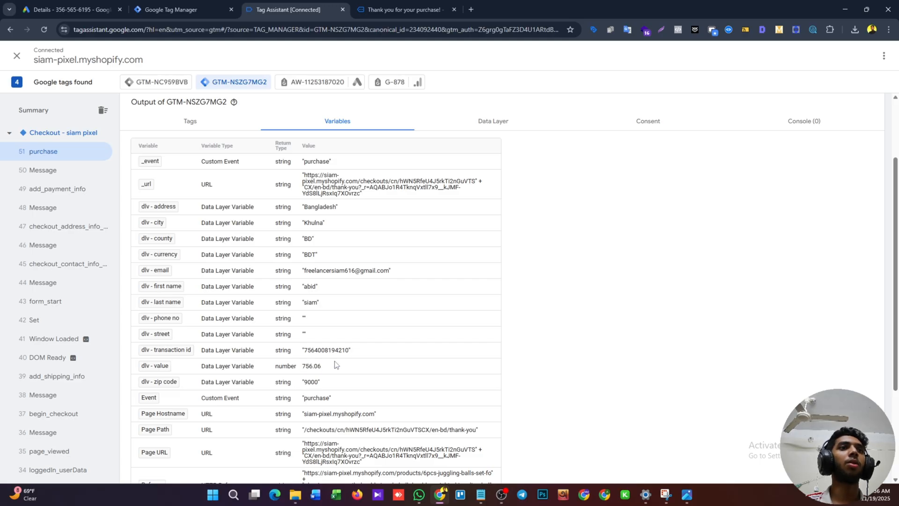
Return to the shopify-siam container's workspace overview in Google Tag Manager.
left_click(169, 9)
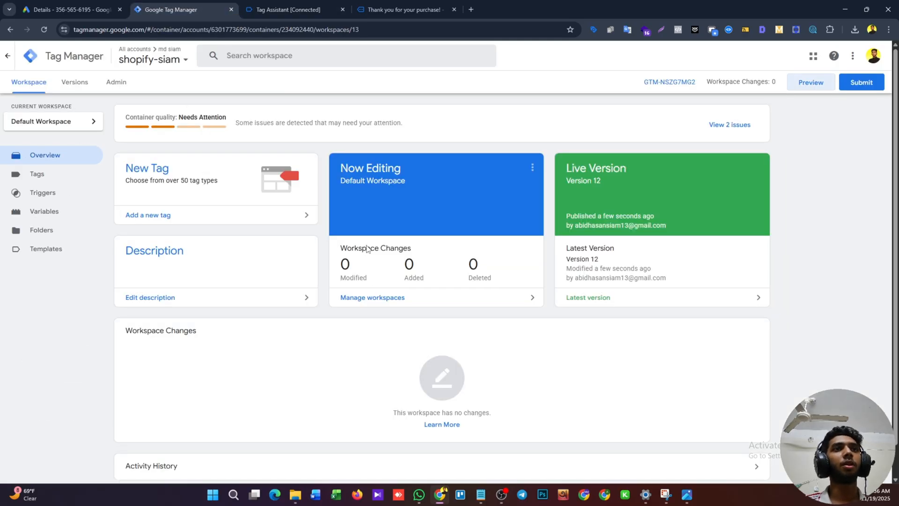